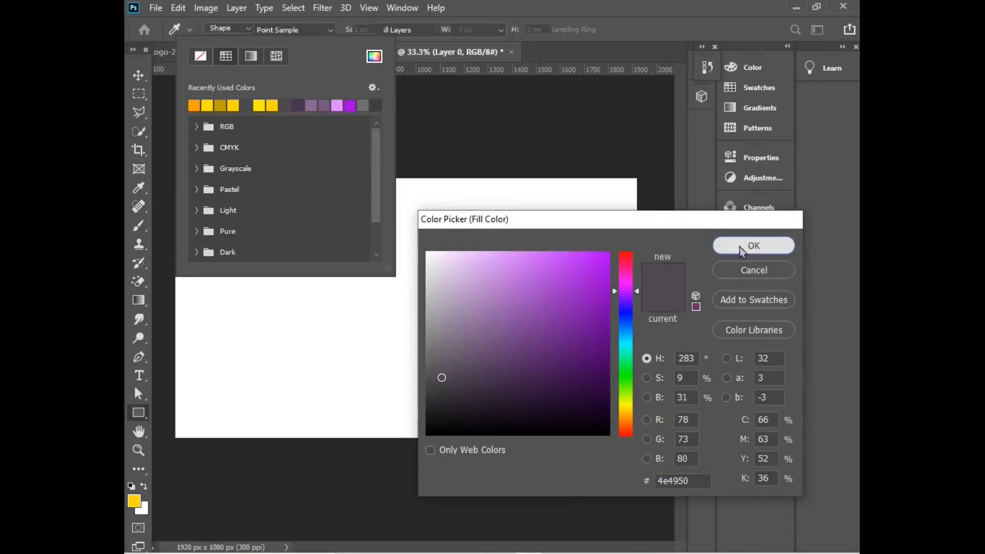
Confirm #4e4950 as the shape fill and draw a rectangle covering the whole canvas on a new layer
{"action": "left_click", "coordinate": [754, 246]}
{"action": "left_click", "coordinate": [288, 29]}
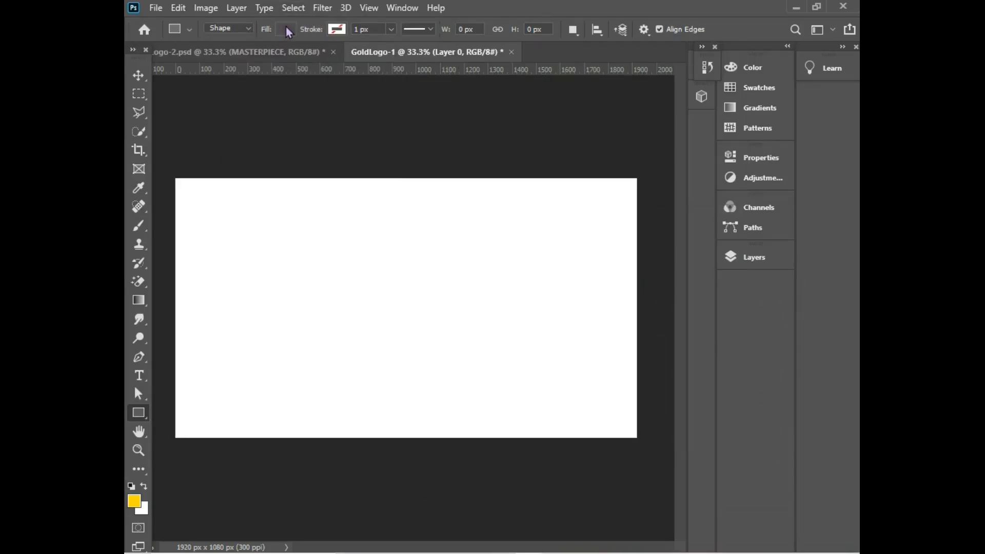
{"action": "left_click", "coordinate": [764, 265]}
{"action": "left_click", "coordinate": [671, 532]}
{"action": "left_click", "coordinate": [687, 161]}
{"action": "left_click_drag", "start_coordinate": [172, 176], "coordinate": [637, 438]}
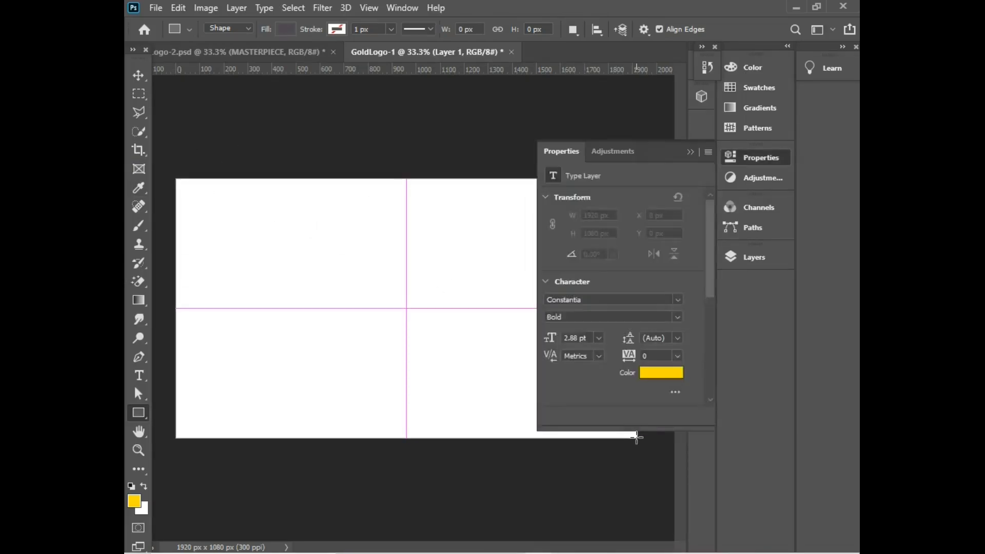
Draw a text box across the middle of the canvas on a new layer and enter MASTERPIECE in place of the placeholder text
{"action": "left_click", "coordinate": [139, 376]}
{"action": "left_click", "coordinate": [747, 260]}
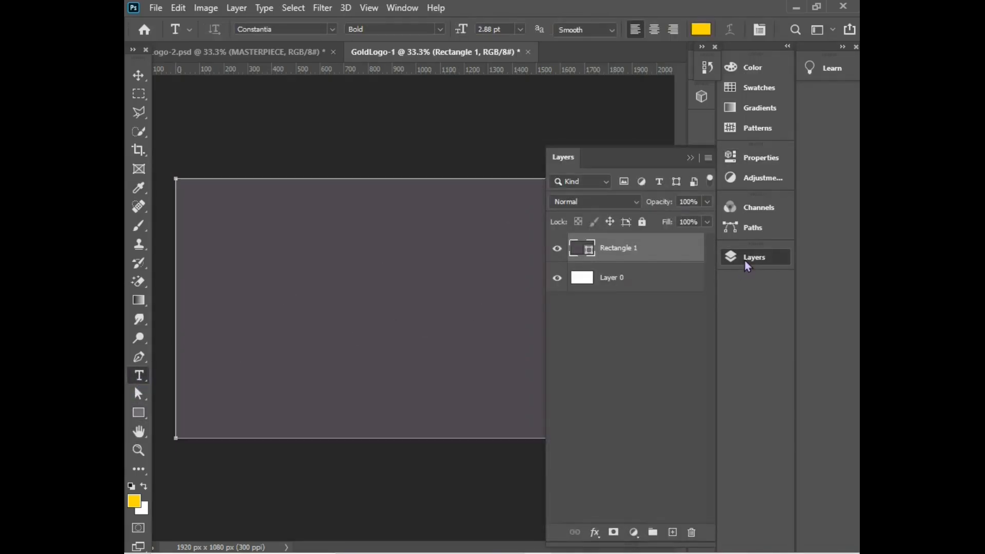
{"action": "left_click", "coordinate": [672, 534]}
{"action": "left_click", "coordinate": [690, 158]}
{"action": "left_click_drag", "start_coordinate": [278, 265], "coordinate": [555, 346]}
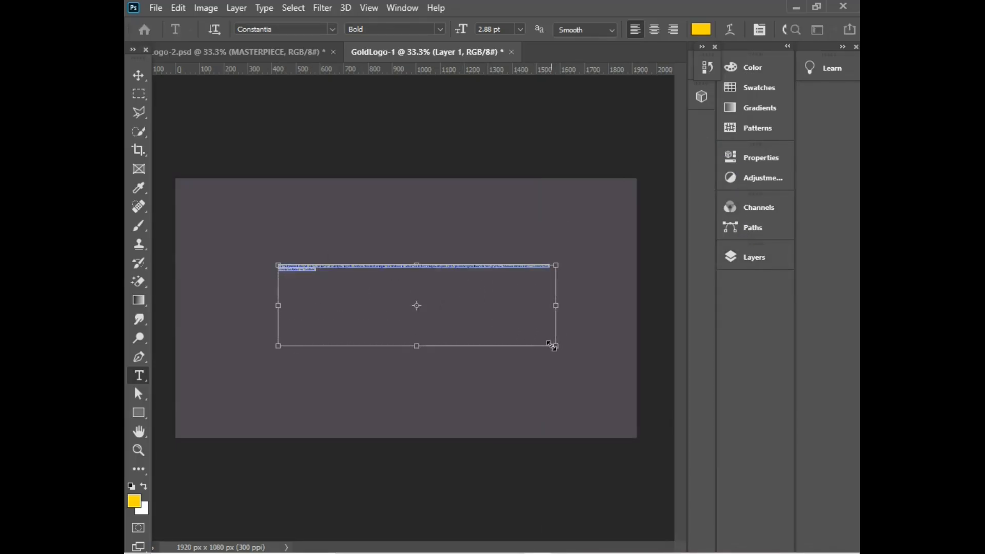
{"action": "key", "text": "Delete"}
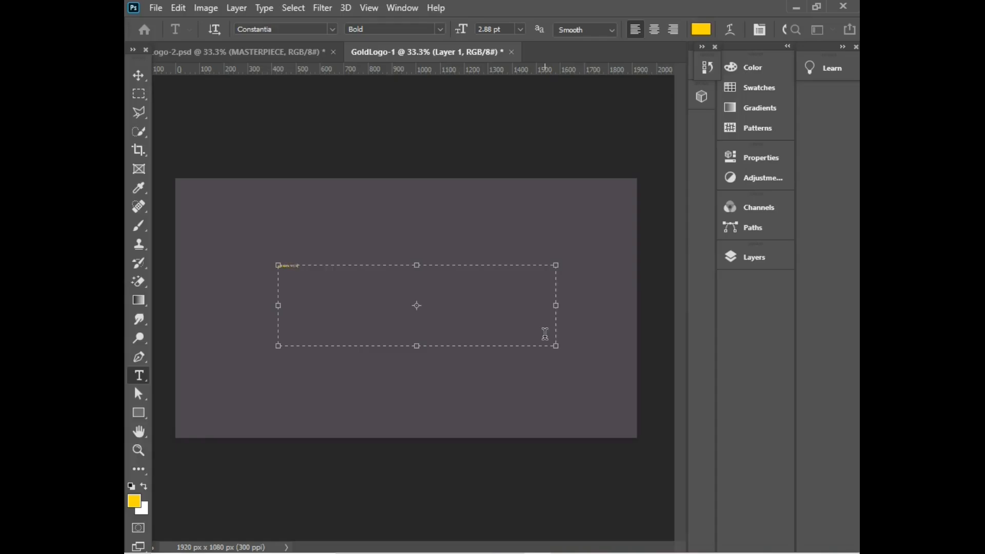
Enlarge the MASTERPIECE text and its box until the word spans nearly the full width of the canvas
{"action": "left_click_drag", "start_coordinate": [555, 345], "coordinate": [565, 395]}
{"action": "left_click", "coordinate": [138, 75]}
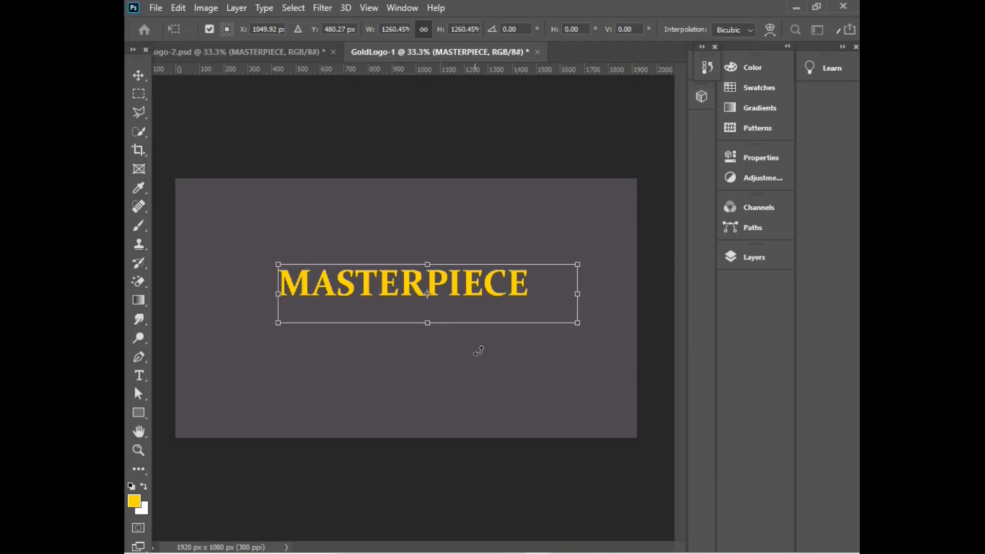
{"action": "left_click", "coordinate": [138, 381]}
{"action": "left_click", "coordinate": [451, 283]}
{"action": "left_click_drag", "start_coordinate": [577, 322], "coordinate": [623, 317]}
{"action": "left_click", "coordinate": [138, 75]}
{"action": "left_click_drag", "start_coordinate": [277, 265], "coordinate": [200, 244]}
{"action": "left_click_drag", "start_coordinate": [623, 317], "coordinate": [622, 330]}
{"action": "left_click_drag", "start_coordinate": [205, 320], "coordinate": [196, 321]}
Center the MASTERPIECE text horizontally and vertically on the canvas by aligning it with Layer 0
{"action": "mouse_move", "coordinate": [734, 280]}
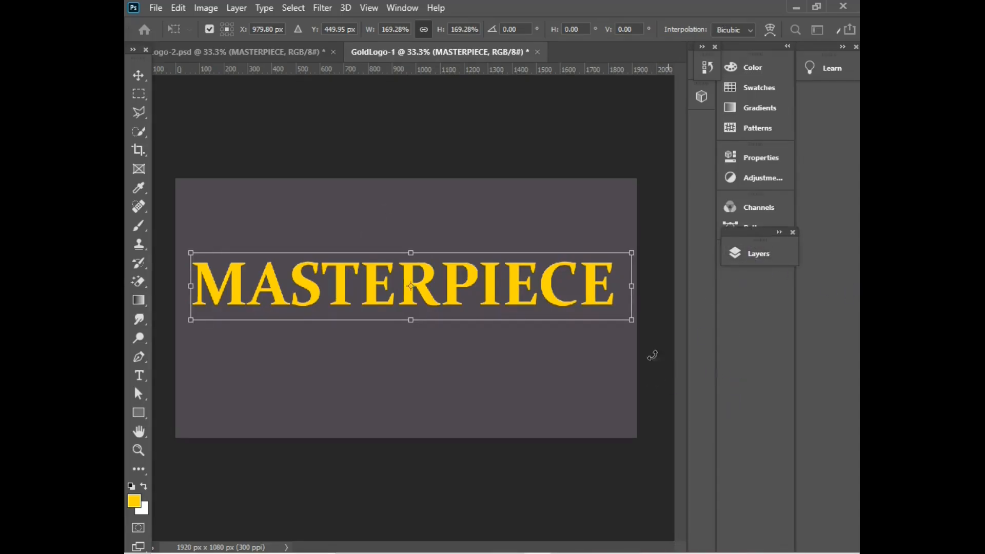
{"action": "left_click", "coordinate": [745, 258]}
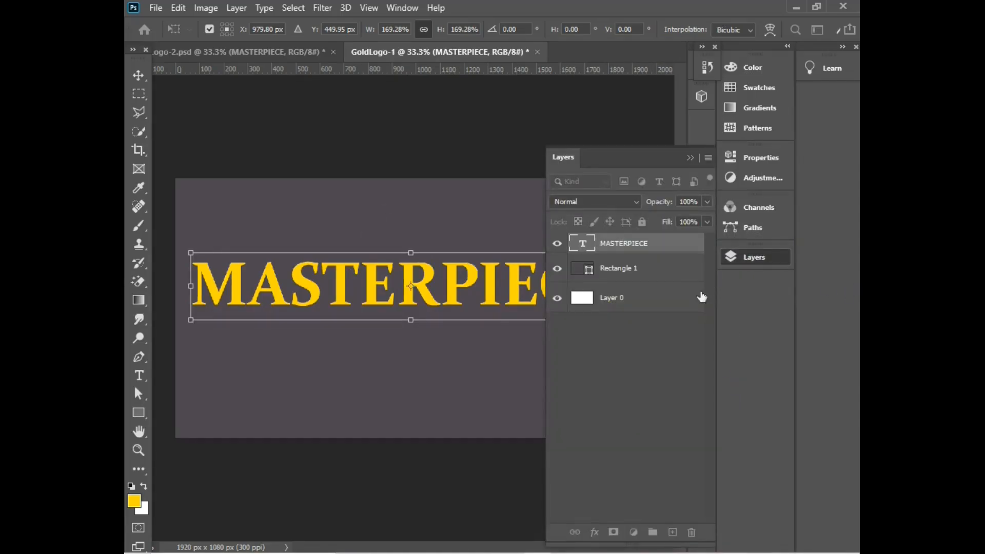
{"action": "left_click", "coordinate": [650, 297]}
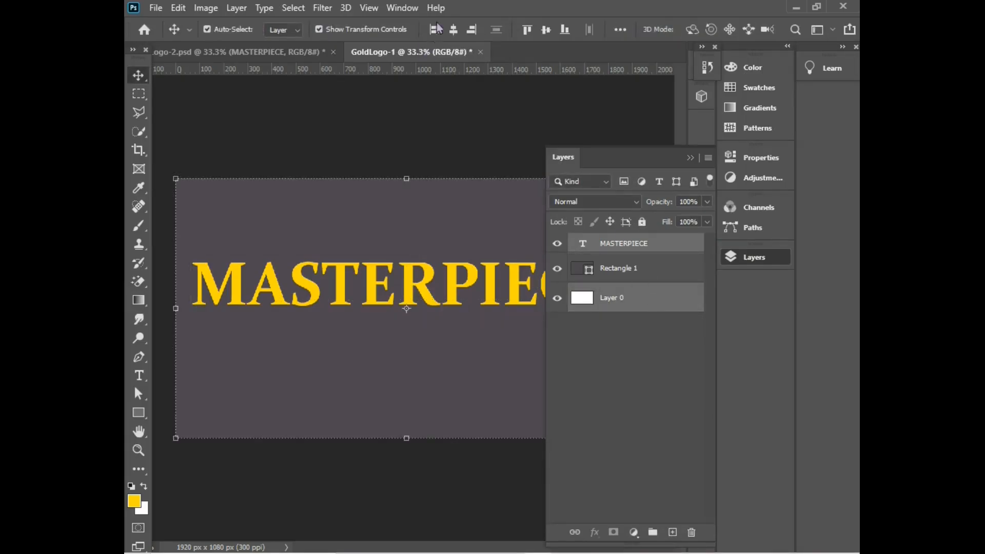
{"action": "left_click", "coordinate": [455, 31]}
{"action": "left_click", "coordinate": [548, 30]}
{"action": "left_click", "coordinate": [690, 158]}
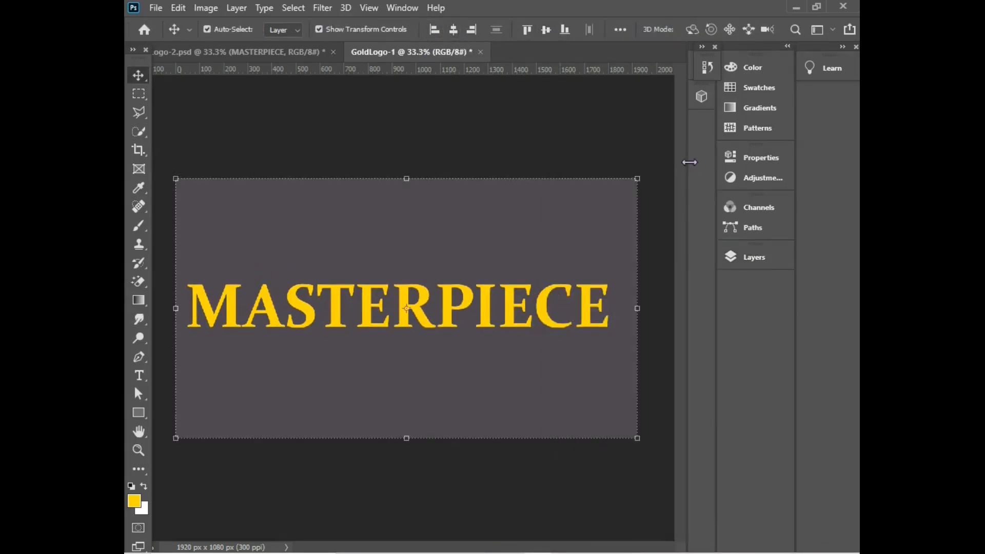
Open the blending options of the MASTERPIECE text layer and enable Bevel & Emboss
{"action": "left_click", "coordinate": [336, 300]}
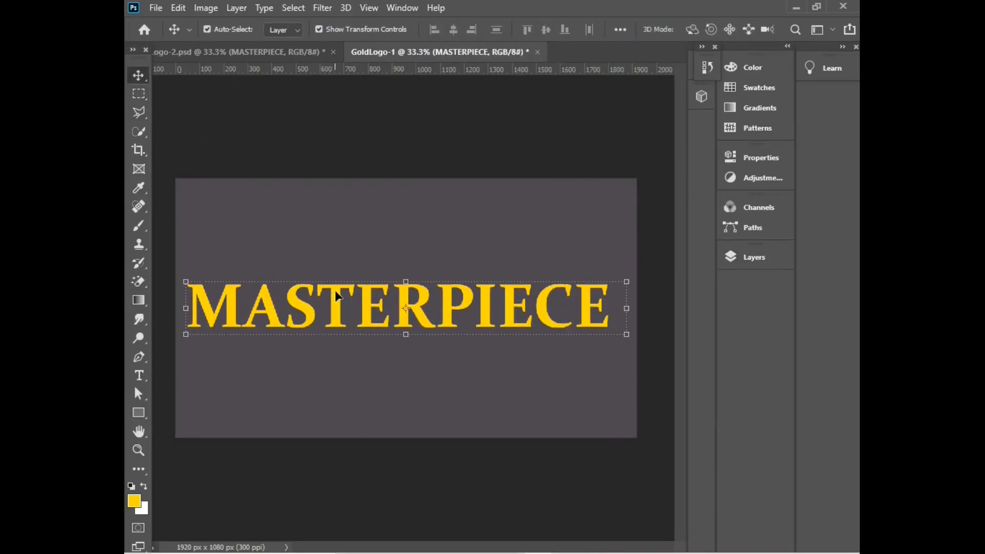
{"action": "left_click", "coordinate": [744, 257]}
{"action": "right_click", "coordinate": [643, 244]}
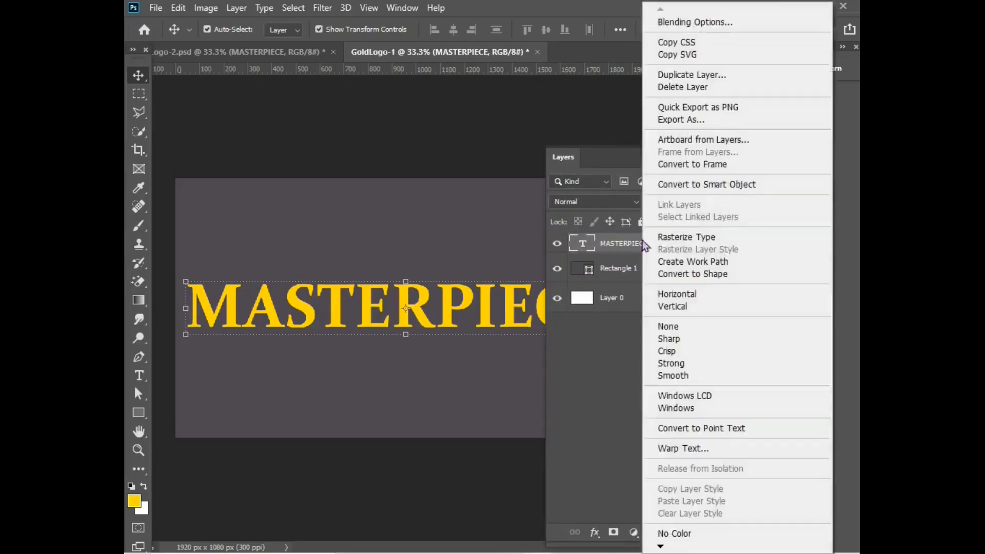
{"action": "left_click", "coordinate": [684, 22]}
{"action": "left_click", "coordinate": [696, 159]}
{"action": "left_click_drag", "start_coordinate": [661, 192], "coordinate": [616, 144]}
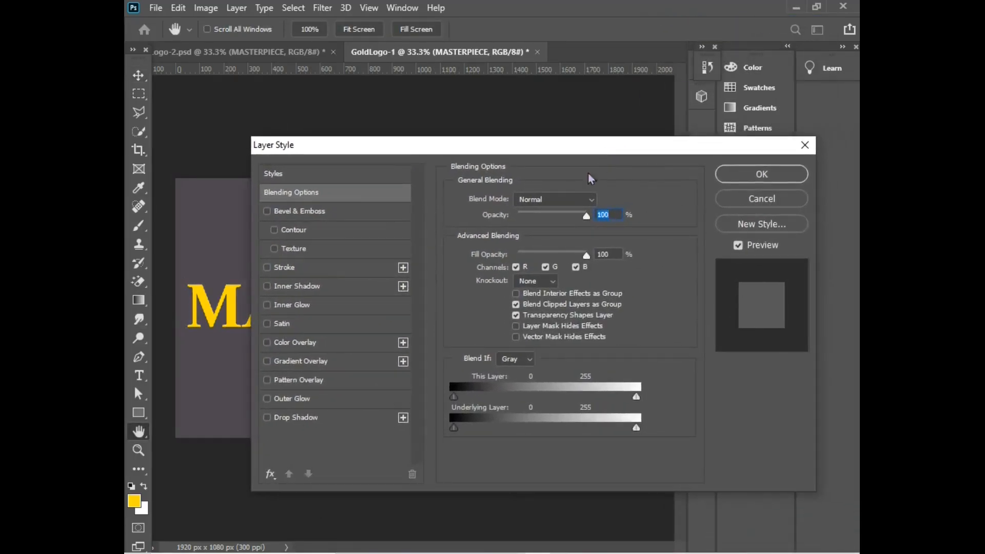
{"action": "left_click", "coordinate": [357, 214]}
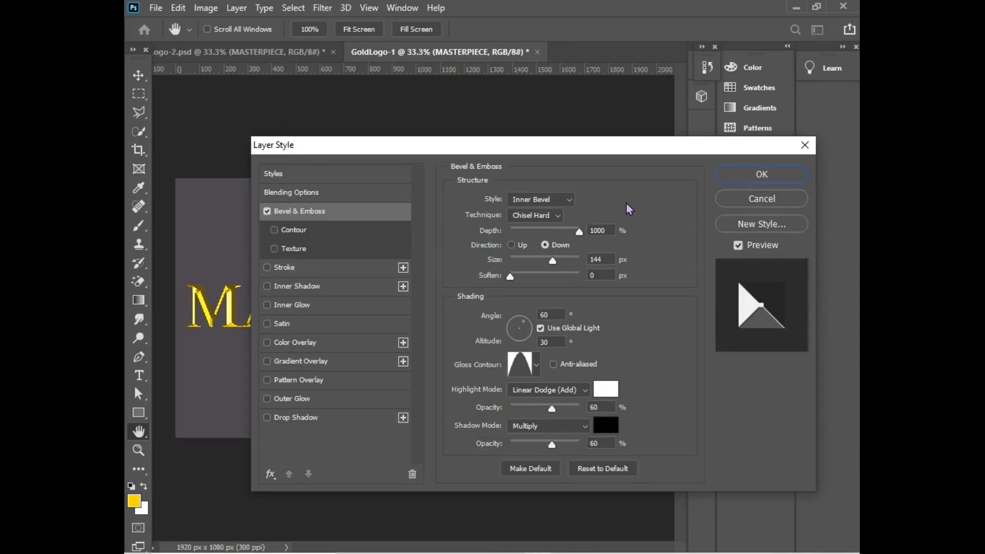
Use the Inner Bevel style with the Chisel Hard technique and set the bevel depth to 300%
{"action": "left_click", "coordinate": [569, 200]}
{"action": "left_click", "coordinate": [553, 231]}
{"action": "left_click", "coordinate": [557, 215]}
{"action": "left_click", "coordinate": [622, 237]}
{"action": "left_click", "coordinate": [583, 232]}
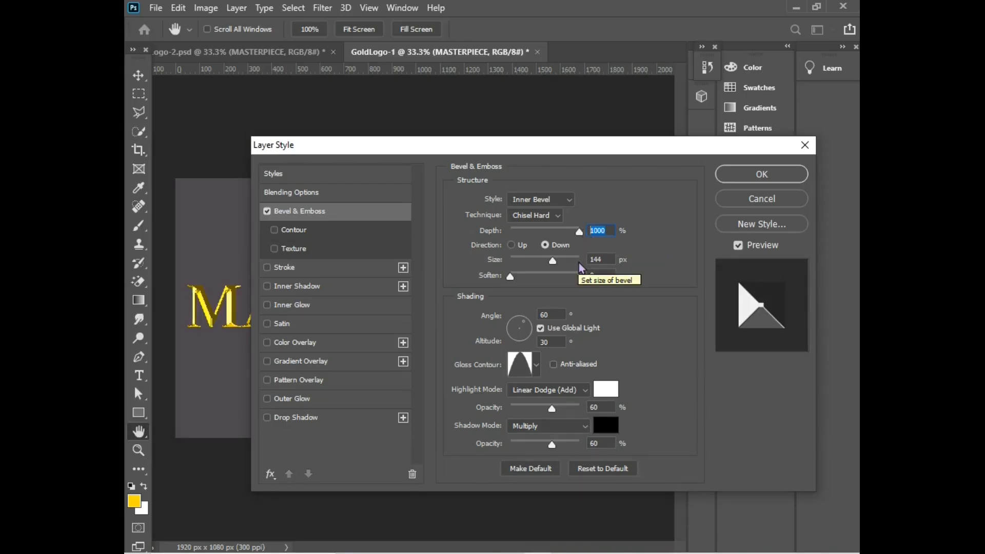
{"action": "type", "text": "3"}
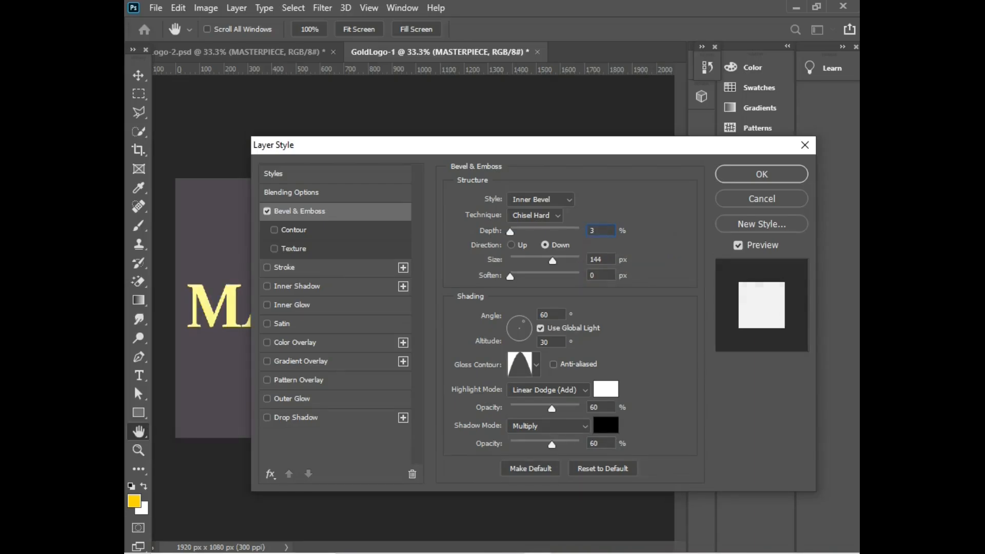
{"action": "type", "text": "000"}
{"action": "key", "text": "BackSpace"}
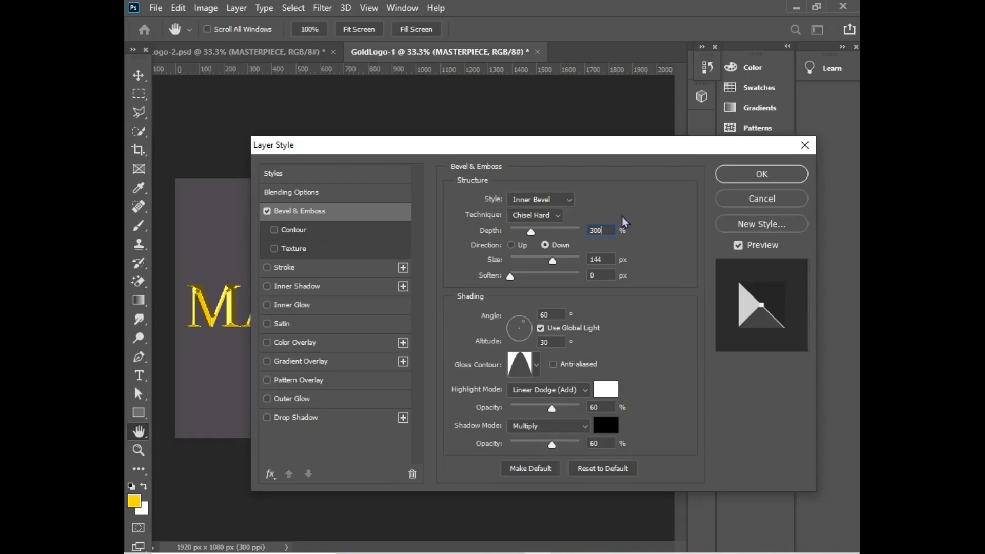
Set the bevel direction to Up and its size to 163 px
{"action": "left_click", "coordinate": [518, 246]}
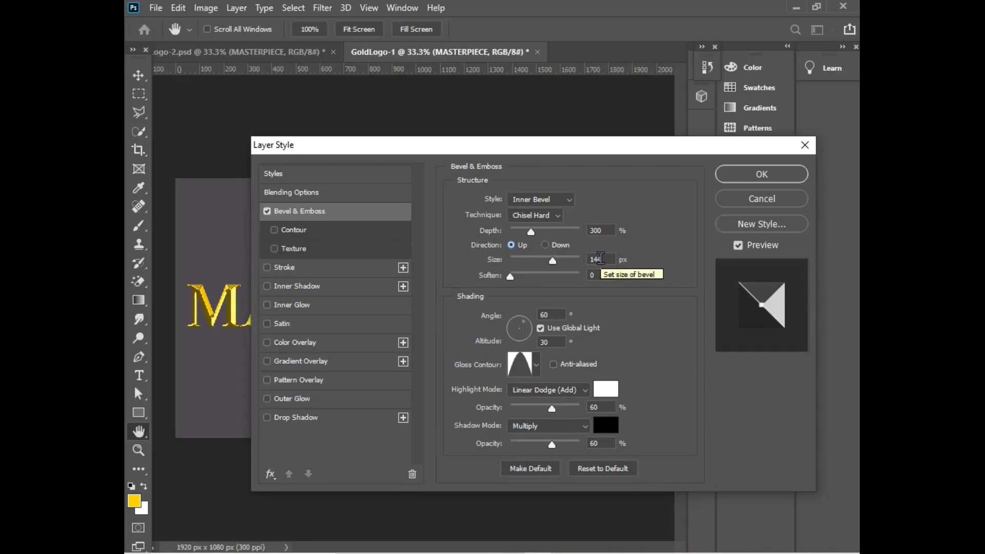
{"action": "double_click", "coordinate": [596, 259]}
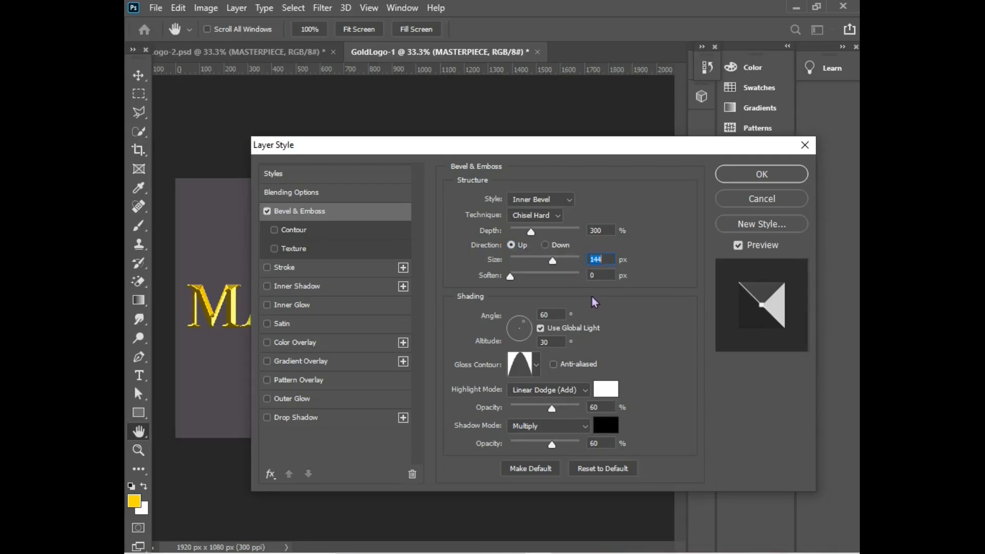
{"action": "type", "text": "163"}
{"action": "key", "text": "Tab"}
Set the bevel's shading angle to 90° and its altitude to 30°
{"action": "key", "text": "Tab"}
{"action": "type", "text": "90"}
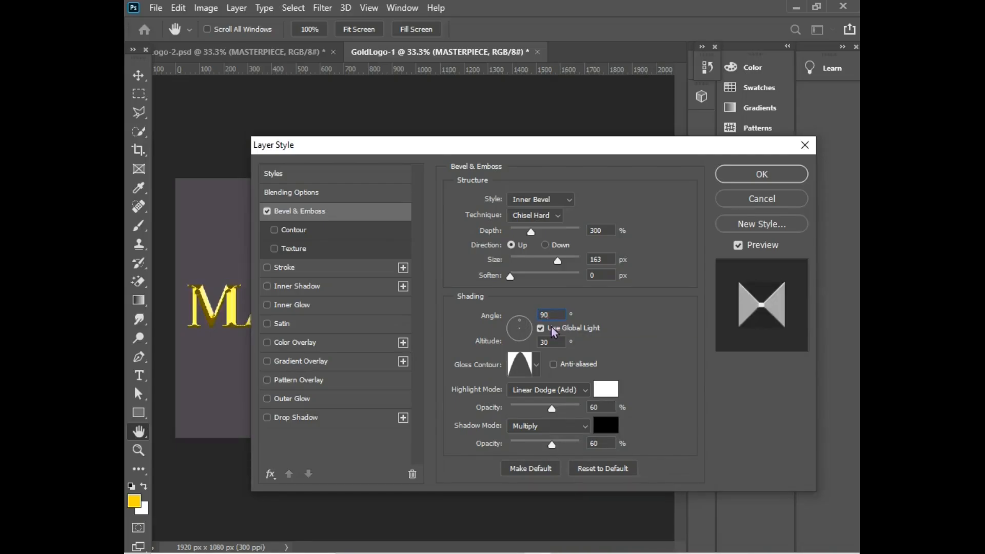
{"action": "left_click", "coordinate": [546, 342]}
{"action": "type", "text": "30"}
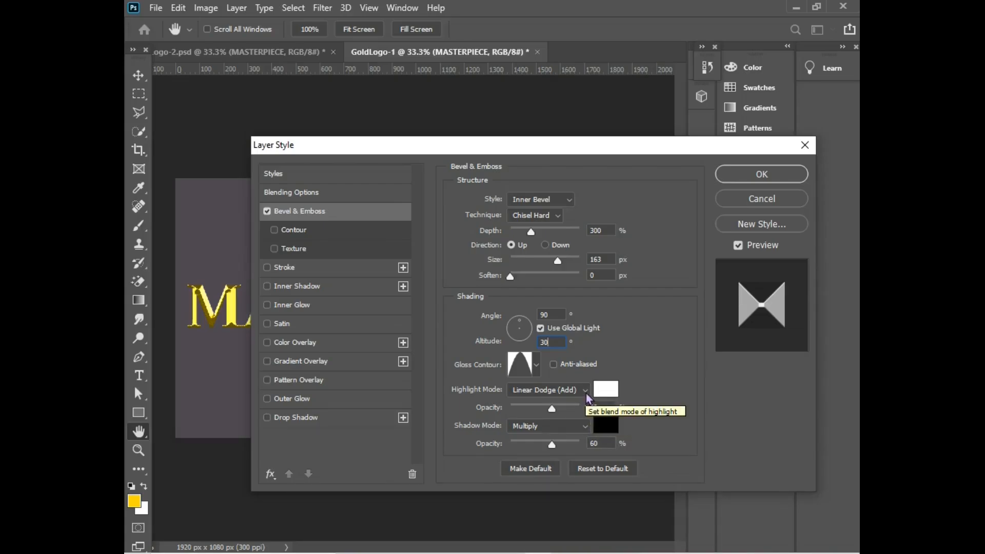
Use the single-peak gloss contour, with Linear Dodge (Add) for the bevel's highlight mode and Multiply for its shadow mode
{"action": "left_click", "coordinate": [536, 366]}
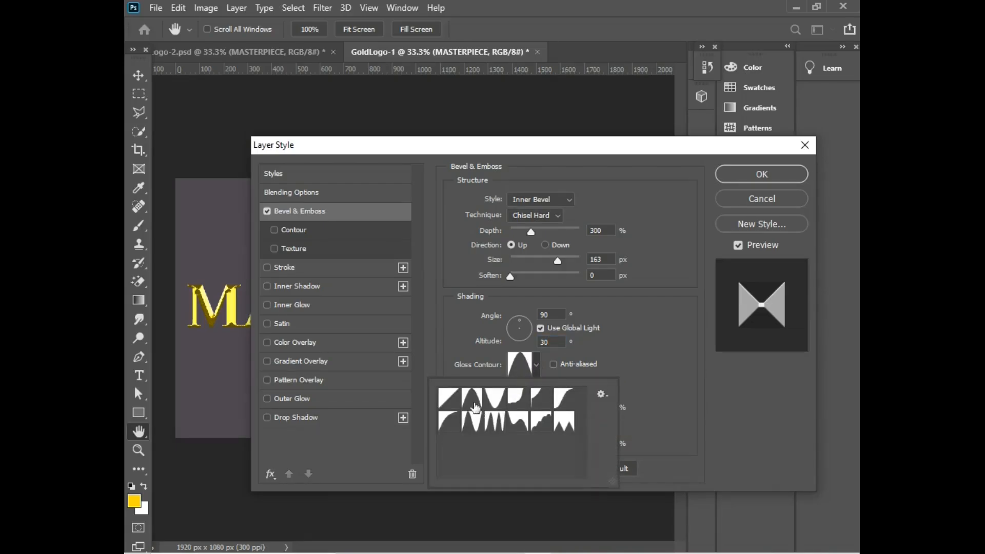
{"action": "left_click", "coordinate": [537, 366]}
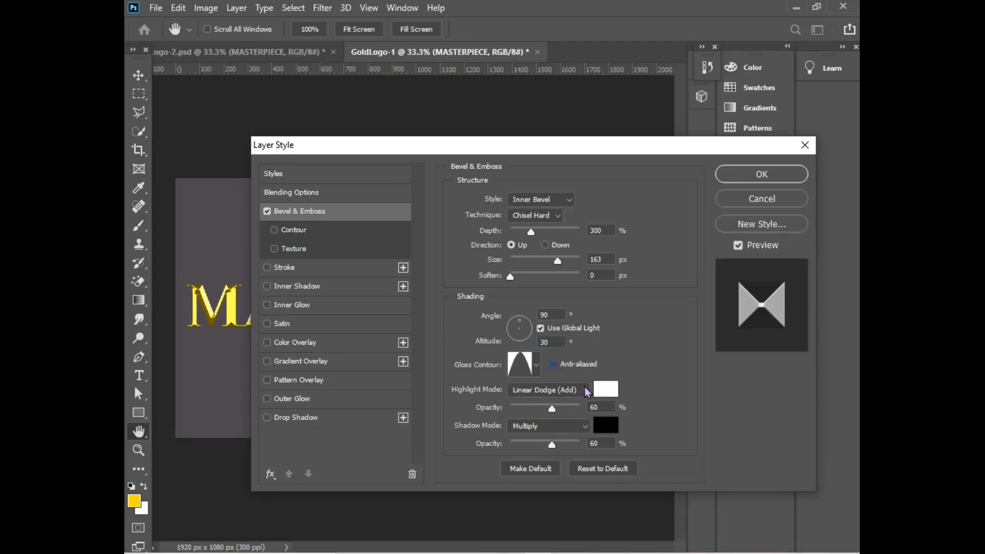
{"action": "left_click", "coordinate": [564, 389]}
{"action": "left_click", "coordinate": [562, 338]}
{"action": "left_click", "coordinate": [587, 430]}
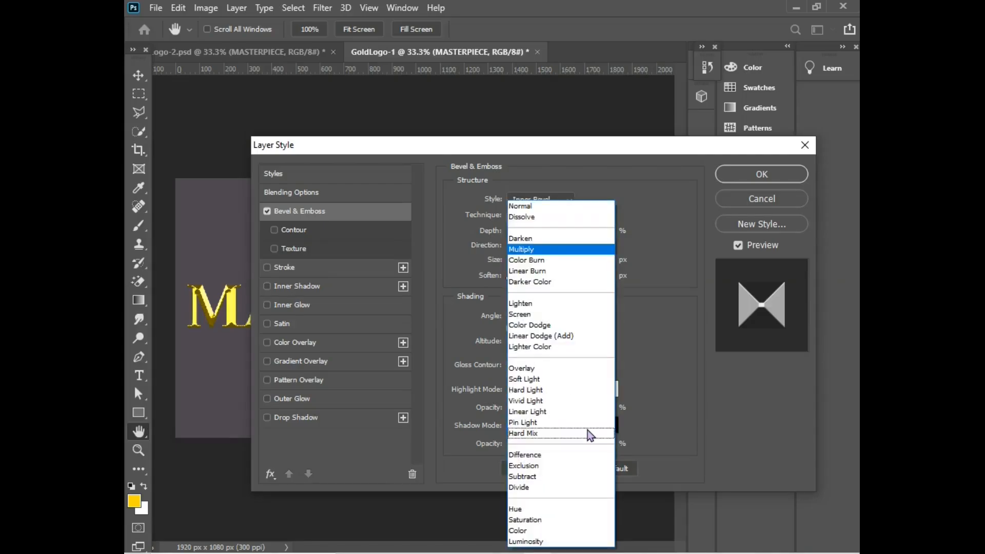
{"action": "left_click", "coordinate": [534, 251]}
{"action": "left_click_drag", "start_coordinate": [601, 444], "coordinate": [589, 443]}
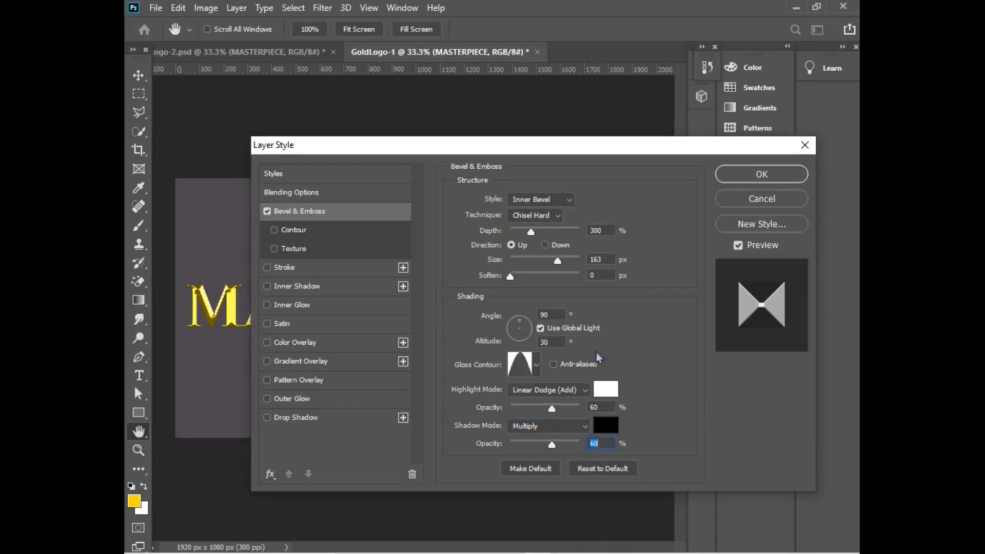
Enable the bevel's Contour with the single-peak curve and a range of 100%
{"action": "left_click", "coordinate": [274, 230]}
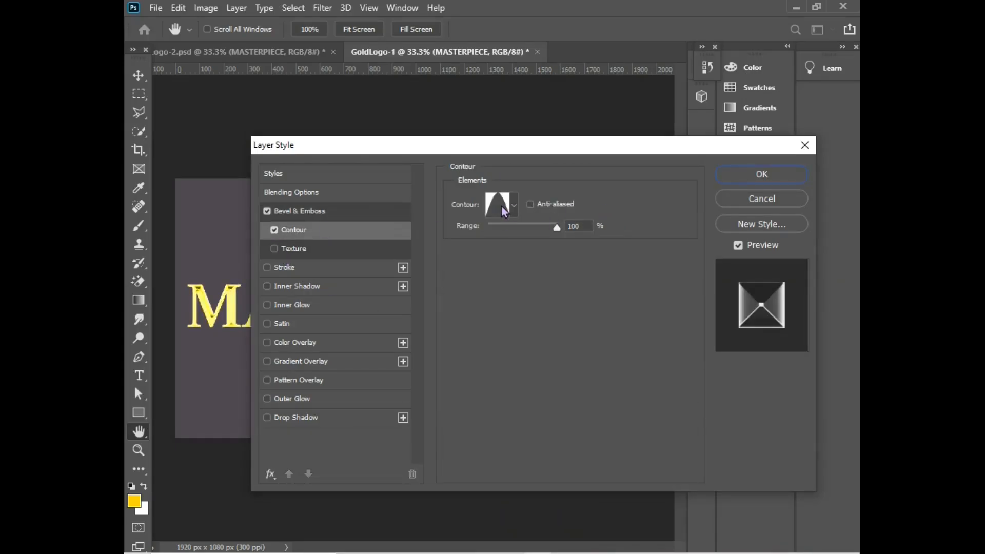
{"action": "left_click", "coordinate": [513, 206]}
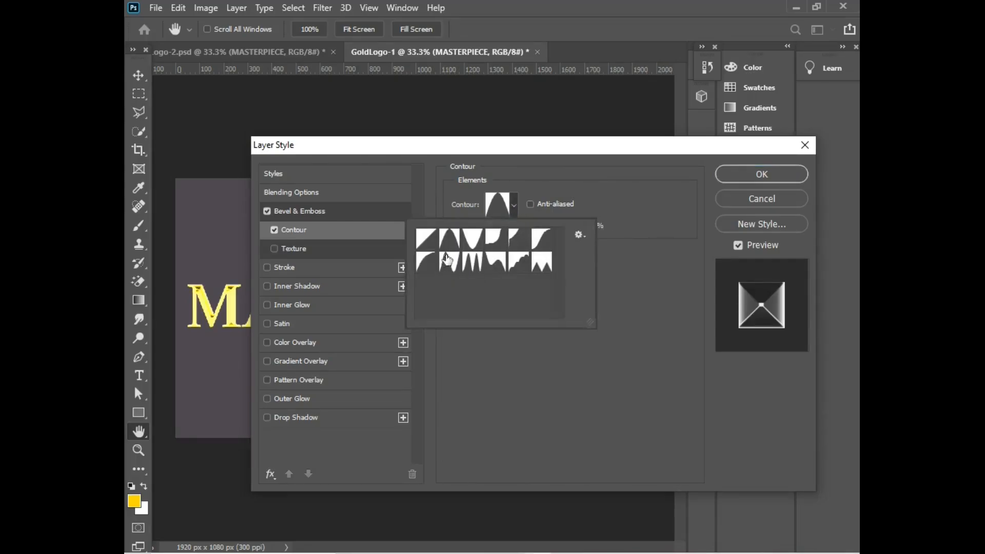
{"action": "left_click", "coordinate": [522, 214]}
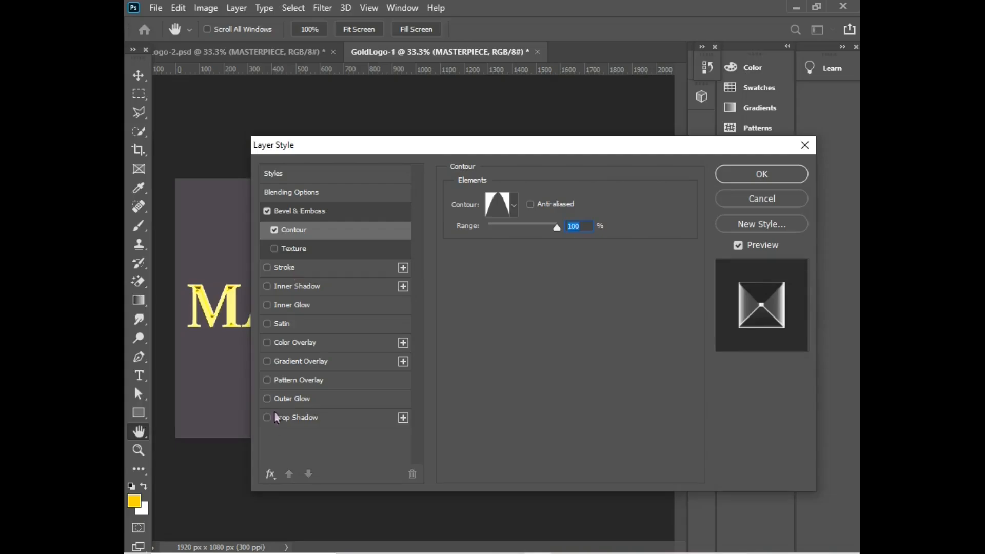
Add a Normal-mode Color Overlay in #FFD700 at 100% opacity and apply the layer style to the text
{"action": "left_click", "coordinate": [267, 342]}
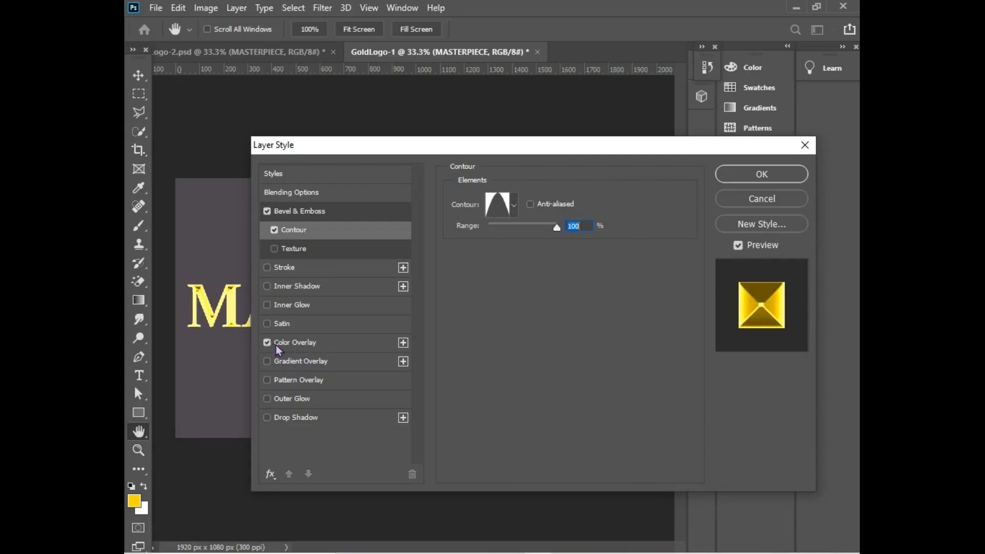
{"action": "left_click", "coordinate": [282, 344]}
{"action": "left_click", "coordinate": [544, 201]}
{"action": "left_click", "coordinate": [559, 202]}
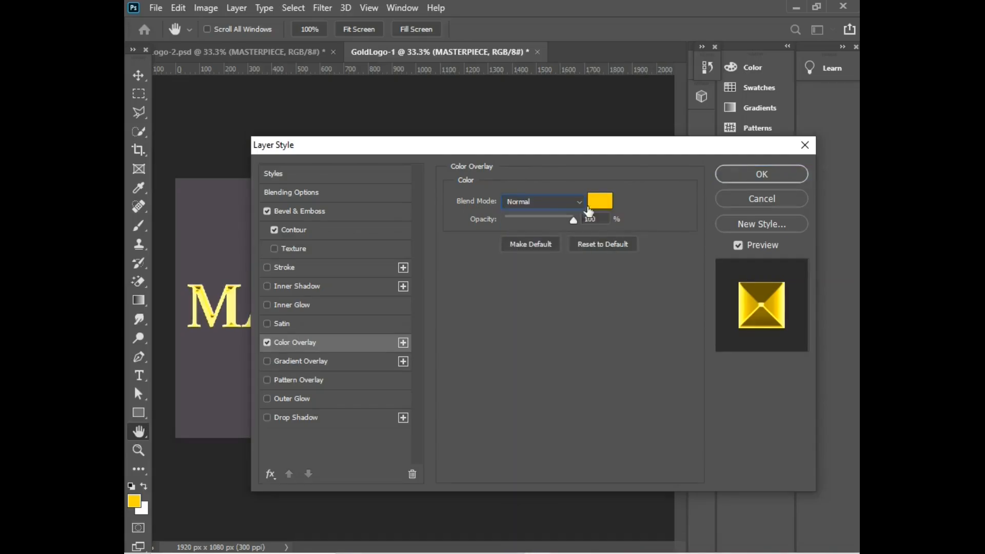
{"action": "left_click", "coordinate": [600, 201]}
{"action": "left_click_drag", "start_coordinate": [687, 483], "coordinate": [673, 477]}
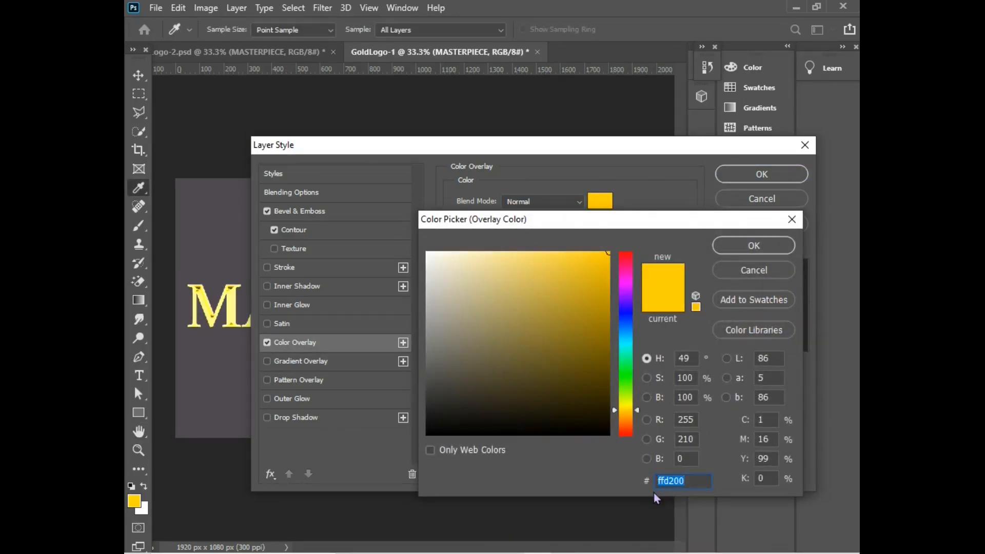
{"action": "type", "text": "FFD700"}
{"action": "left_click", "coordinate": [754, 246]}
{"action": "left_click", "coordinate": [593, 219]}
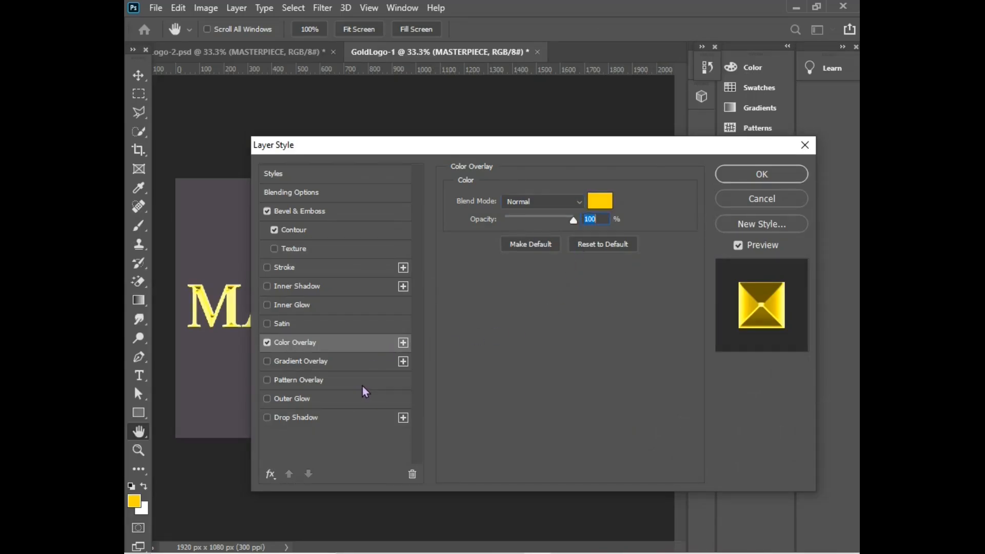
{"action": "left_click", "coordinate": [761, 174]}
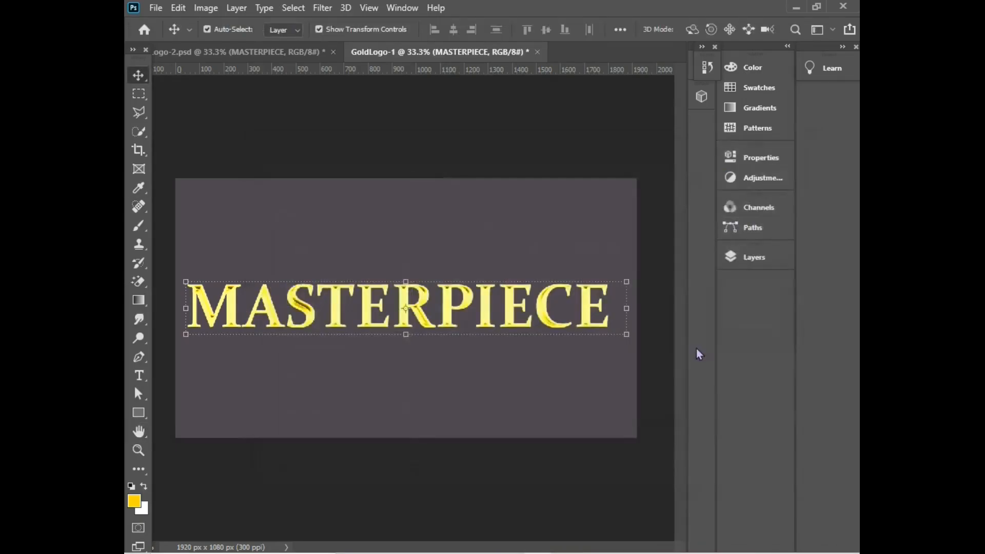
Duplicate the styled MASTERPIECE text layer
{"action": "left_click", "coordinate": [750, 258]}
{"action": "left_click_drag", "start_coordinate": [648, 311], "coordinate": [682, 310]}
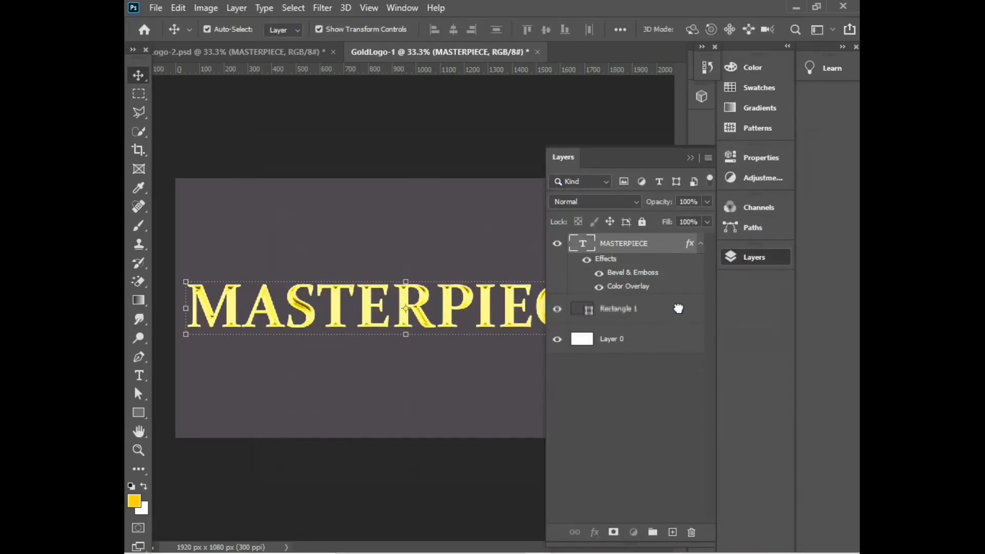
{"action": "left_click", "coordinate": [658, 247]}
{"action": "left_click_drag", "start_coordinate": [661, 250], "coordinate": [672, 532]}
Edit the layer style of the duplicated MASTERPIECE text, giving its Inner Bevel the Chisel Hard technique and a depth of 1000%
{"action": "double_click", "coordinate": [670, 248]}
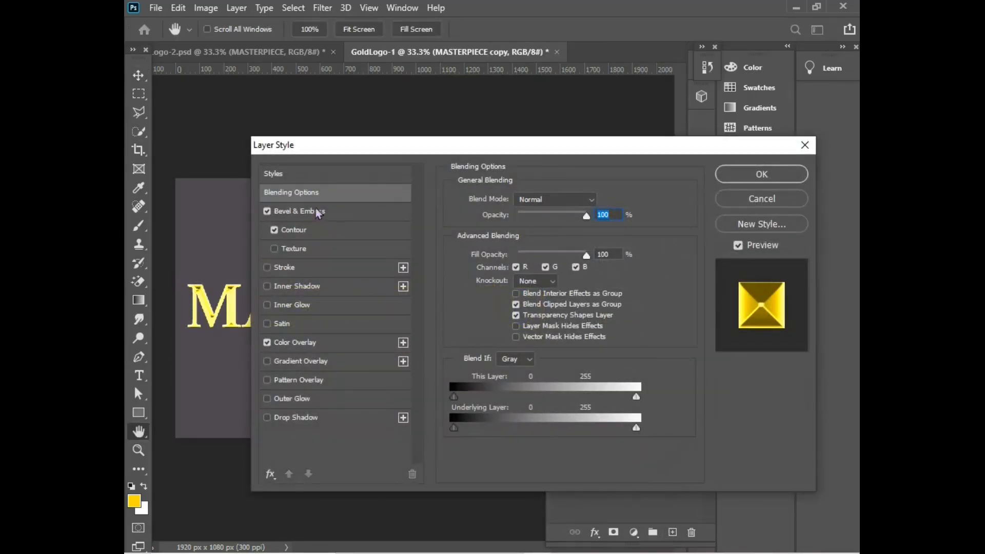
{"action": "left_click", "coordinate": [339, 211]}
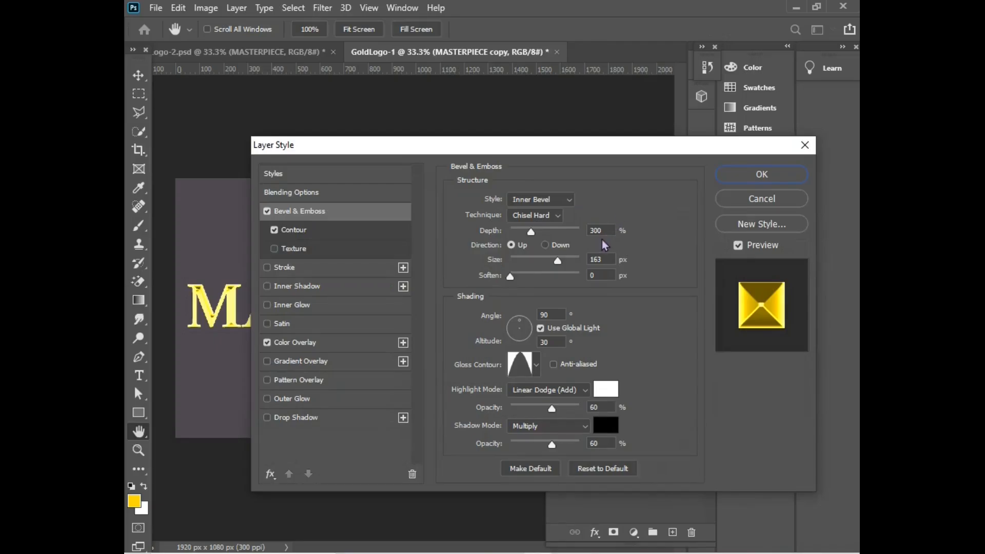
{"action": "left_click", "coordinate": [568, 201]}
{"action": "left_click", "coordinate": [563, 222]}
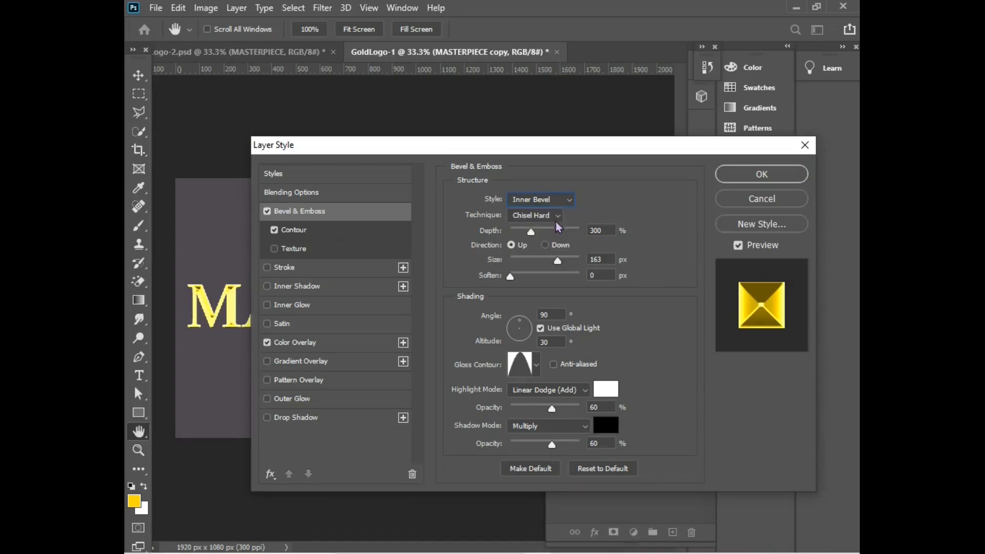
{"action": "left_click", "coordinate": [559, 216]}
{"action": "left_click", "coordinate": [544, 233]}
{"action": "left_click", "coordinate": [605, 226]}
{"action": "type", "text": "1000"}
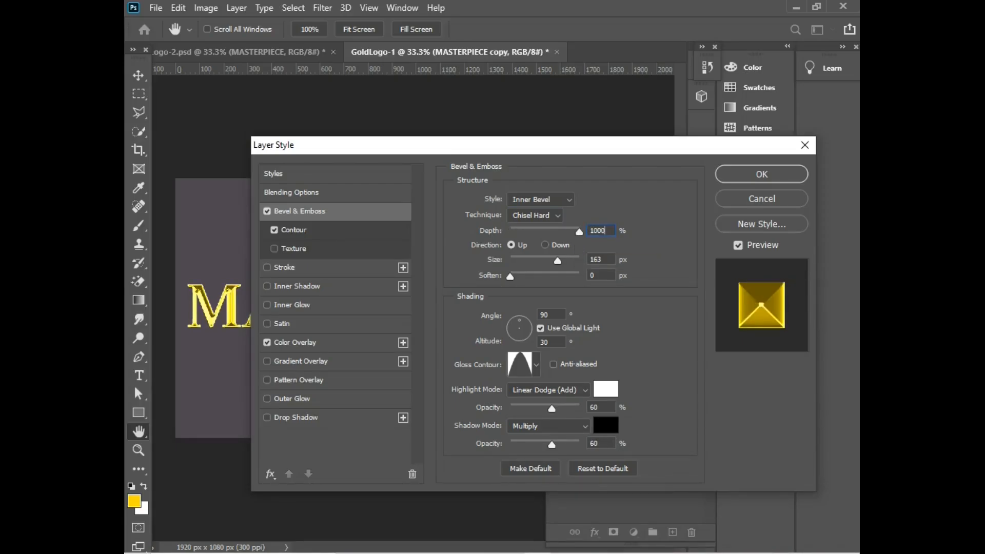
Set the bevel's size to 144 px with the direction Up and soften at 0 px
{"action": "left_click", "coordinate": [554, 247]}
{"action": "left_click", "coordinate": [591, 260]}
{"action": "double_click", "coordinate": [593, 259]}
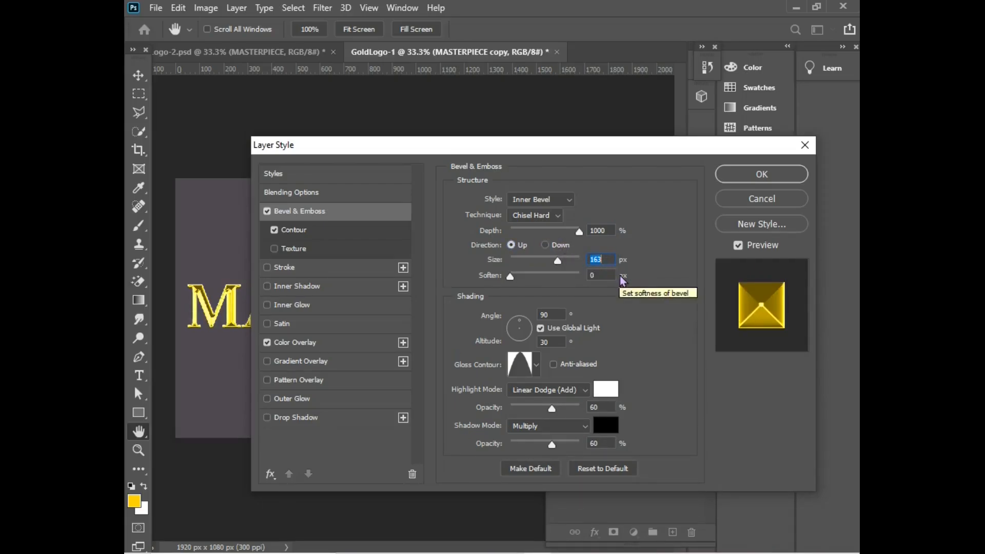
{"action": "type", "text": "144"}
{"action": "key", "text": "Tab"}
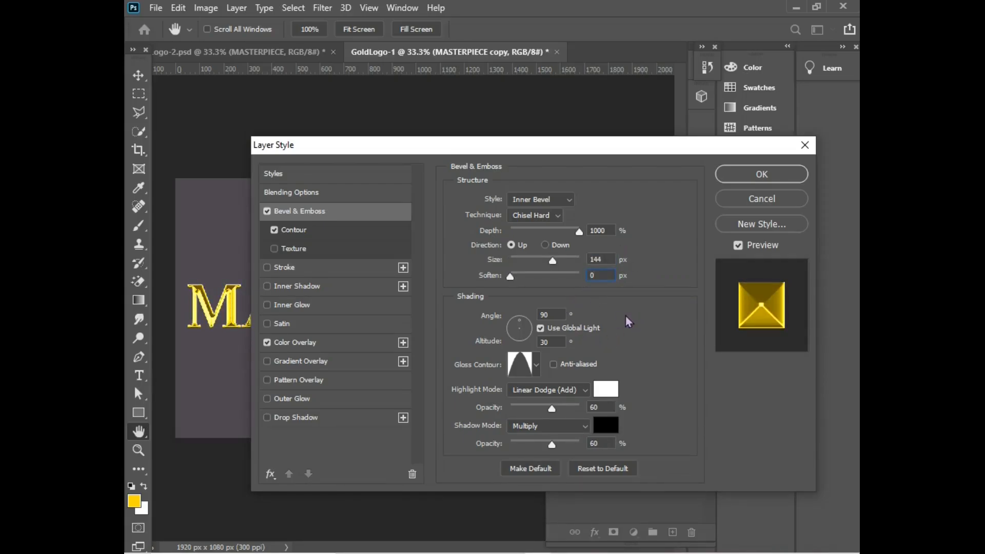
Try a 60° shading angle for the bevel, keeping Use Global Light on and the altitude at 30°
{"action": "double_click", "coordinate": [542, 315]}
{"action": "type", "text": "60"}
{"action": "left_click", "coordinate": [540, 328]}
{"action": "left_click", "coordinate": [540, 328]}
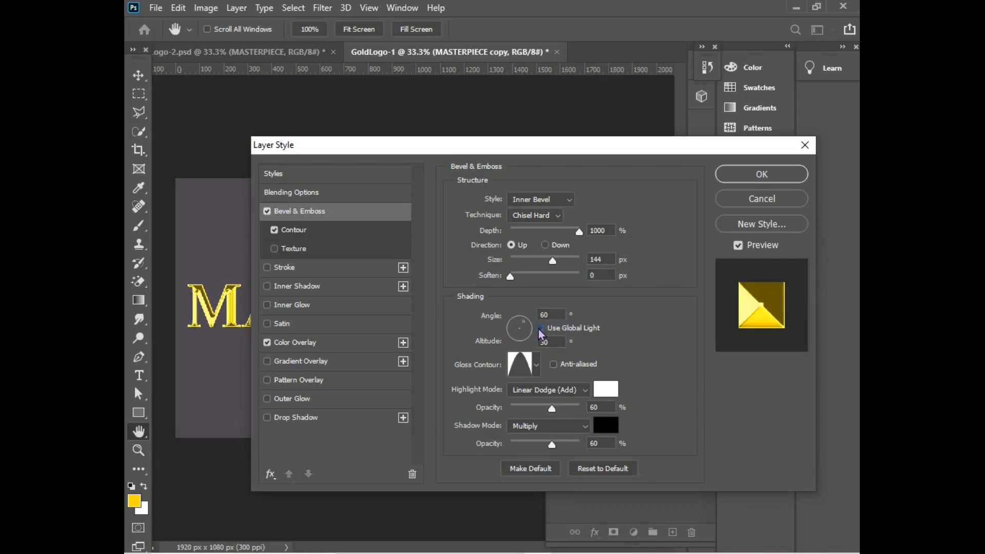
{"action": "double_click", "coordinate": [545, 341]}
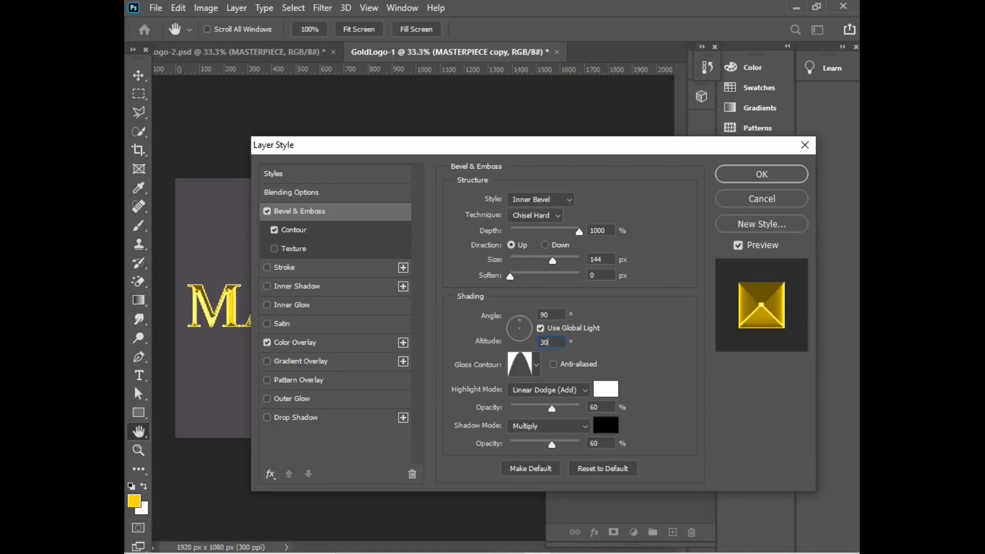
Use the single-peak gloss contour for the bevel with Anti-aliased off
{"action": "left_click", "coordinate": [535, 366]}
{"action": "left_click", "coordinate": [535, 368]}
{"action": "left_click", "coordinate": [536, 369]}
{"action": "left_click", "coordinate": [473, 402]}
{"action": "left_click", "coordinate": [535, 365]}
{"action": "left_click", "coordinate": [553, 364]}
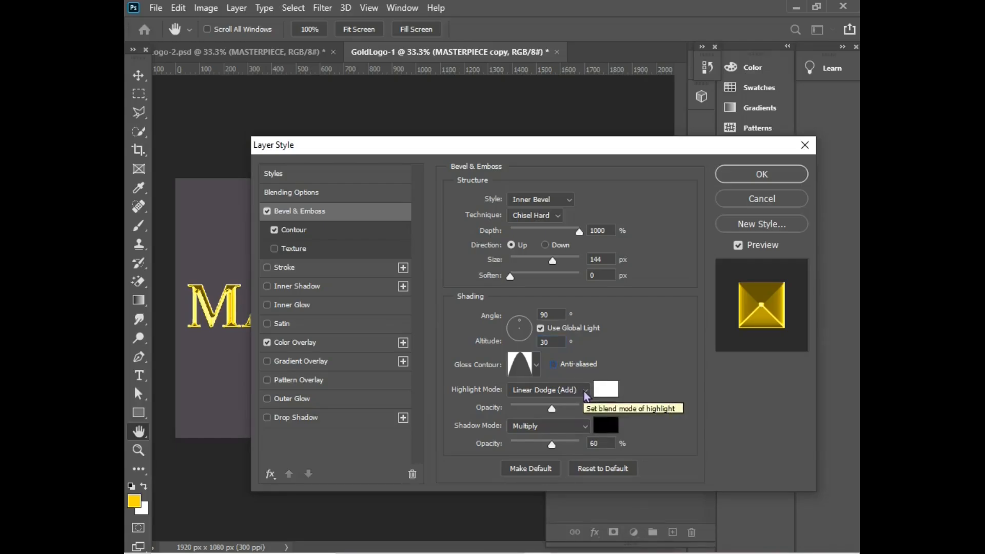
Use Linear Dodge (Add) for the bevel's highlight mode and Multiply for its shadow mode, both at 60% opacity
{"action": "left_click", "coordinate": [585, 391]}
{"action": "left_click", "coordinate": [570, 336]}
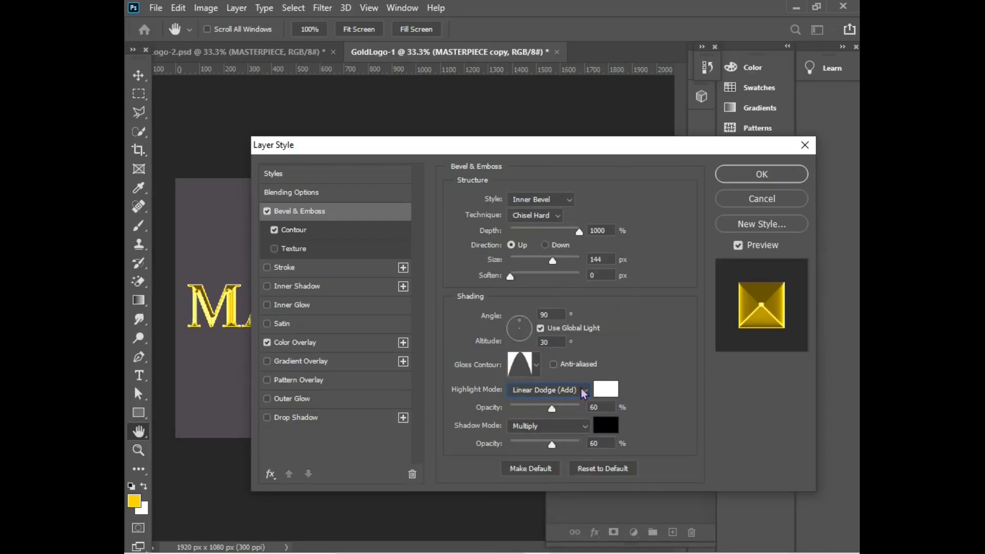
{"action": "left_click", "coordinate": [583, 430]}
{"action": "left_click", "coordinate": [539, 248]}
{"action": "left_click", "coordinate": [590, 442]}
Use the single-peak curve for the bevel's Contour element with a range of 100%
{"action": "left_click", "coordinate": [296, 234]}
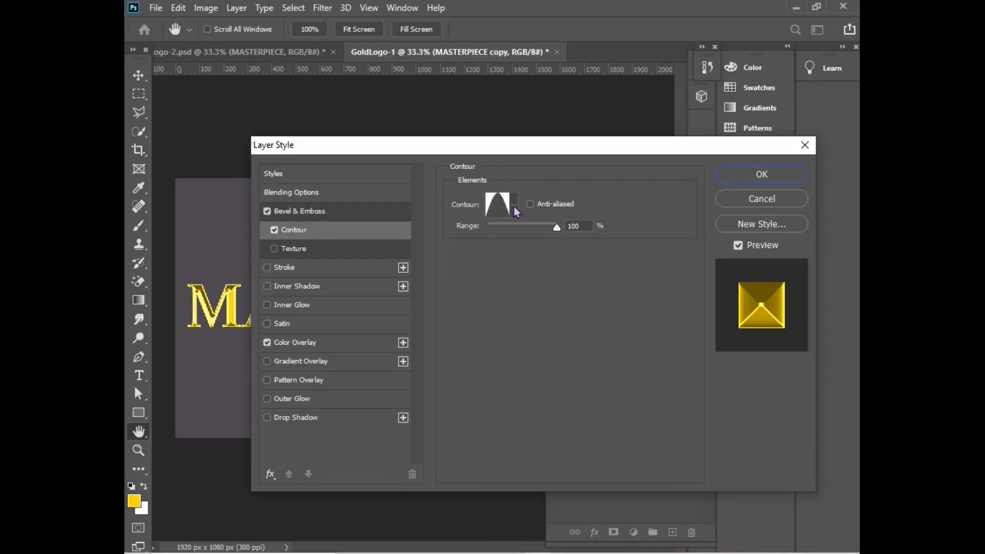
{"action": "left_click", "coordinate": [514, 205]}
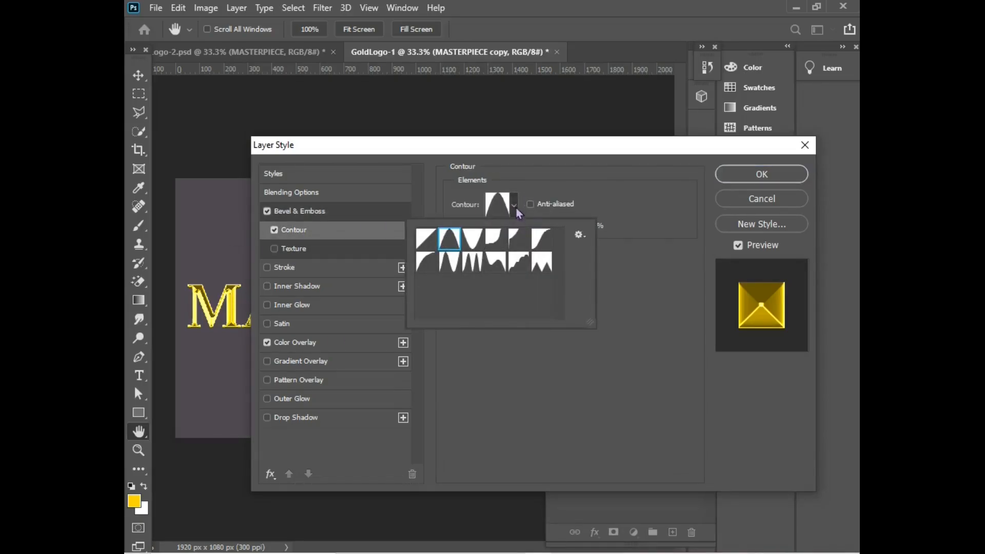
{"action": "left_click", "coordinate": [519, 212]}
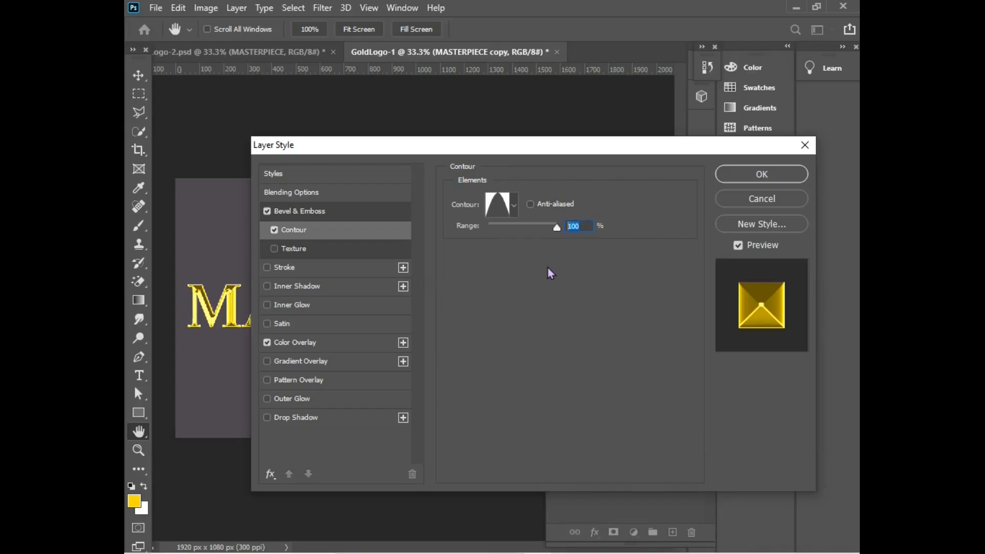
Enable a Multiply-mode Inner Glow in #FFA200 with 100% opacity and 100% noise, leaving Inner Shadow off
{"action": "left_click", "coordinate": [298, 286]}
{"action": "left_click", "coordinate": [267, 285]}
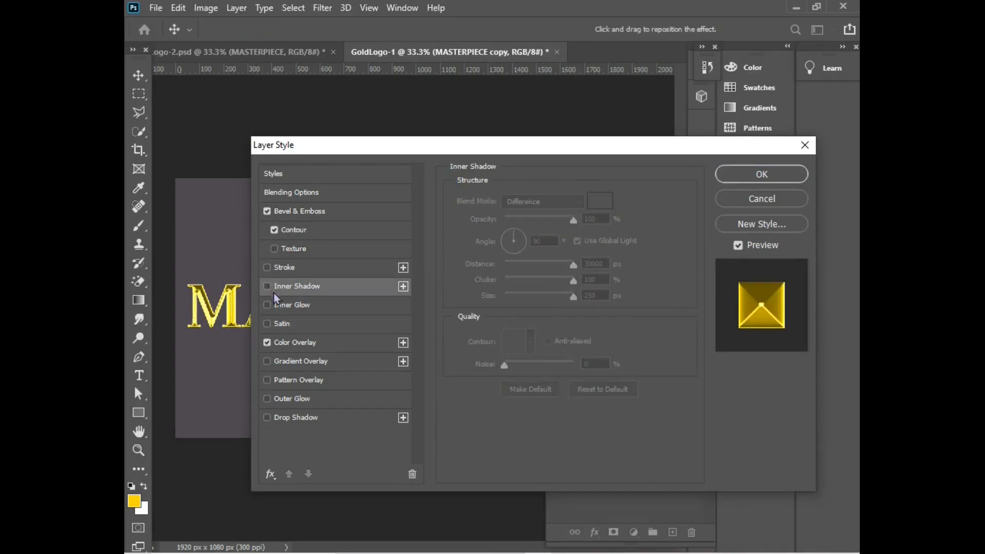
{"action": "left_click", "coordinate": [271, 306]}
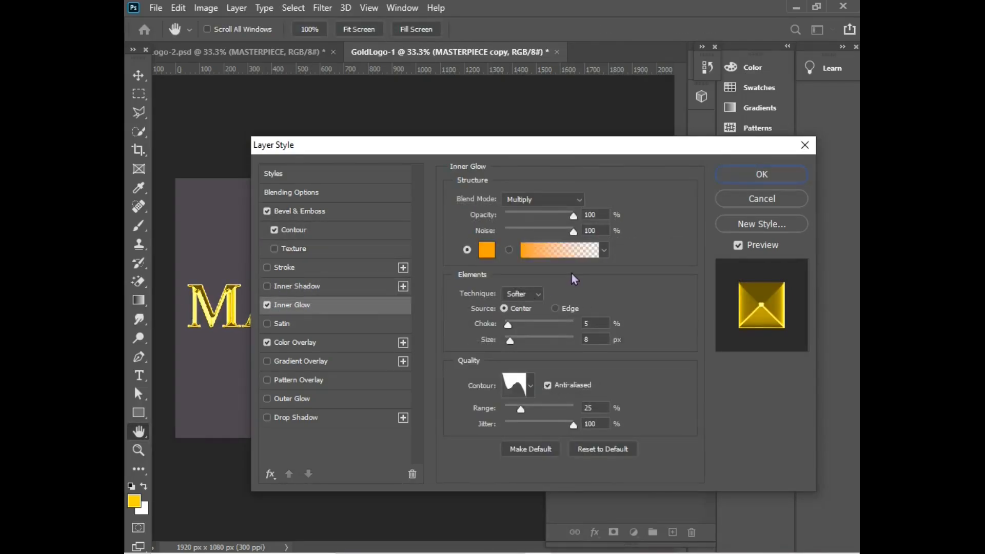
{"action": "left_click", "coordinate": [574, 199]}
{"action": "left_click", "coordinate": [550, 265]}
{"action": "left_click", "coordinate": [599, 214]}
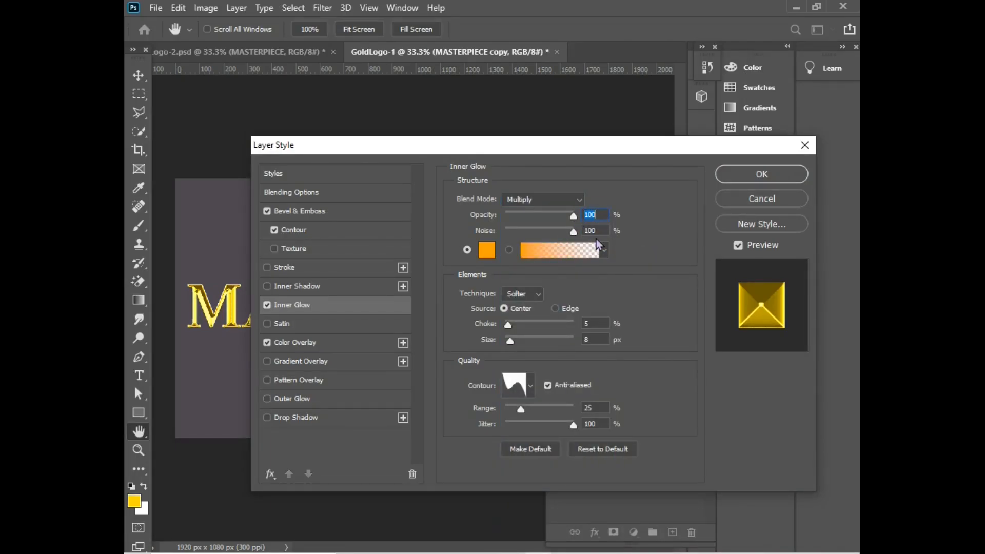
{"action": "key", "text": "Tab"}
{"action": "left_click", "coordinate": [487, 249]}
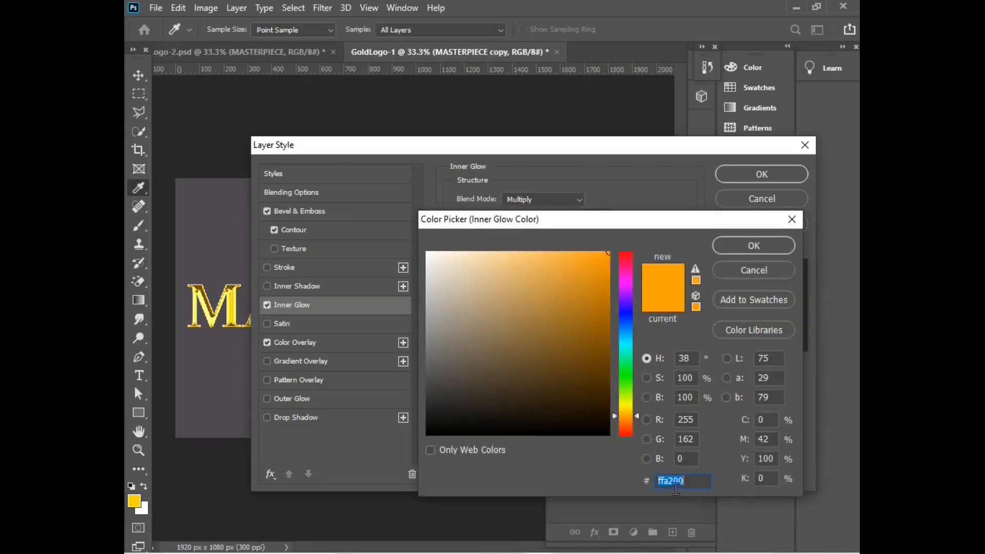
{"action": "left_click", "coordinate": [750, 248]}
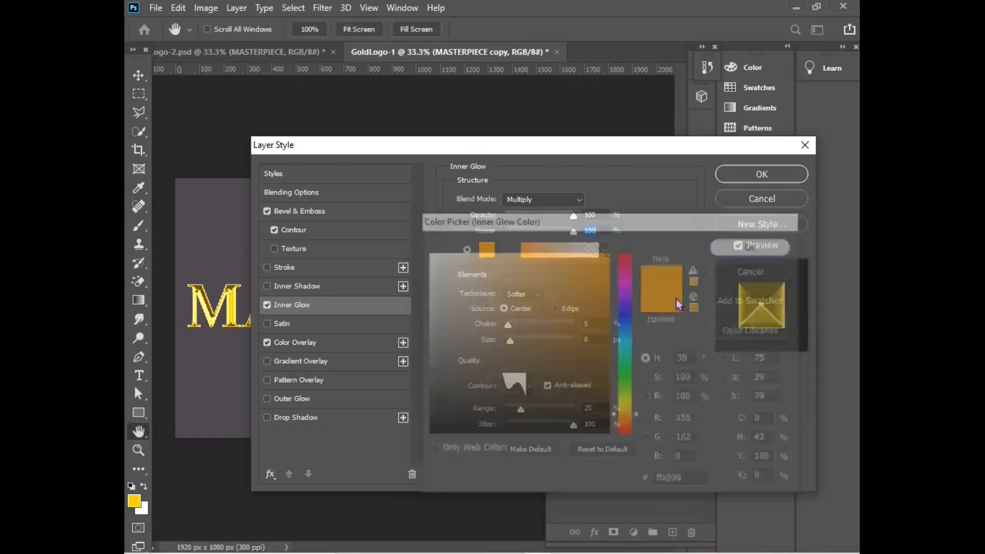
Give the Inner Glow the Softer technique from the Center, with a choke of 5% and a size of 8 px
{"action": "left_click", "coordinate": [536, 297]}
{"action": "left_click", "coordinate": [537, 297]}
{"action": "double_click", "coordinate": [589, 324]}
{"action": "left_click", "coordinate": [590, 340]}
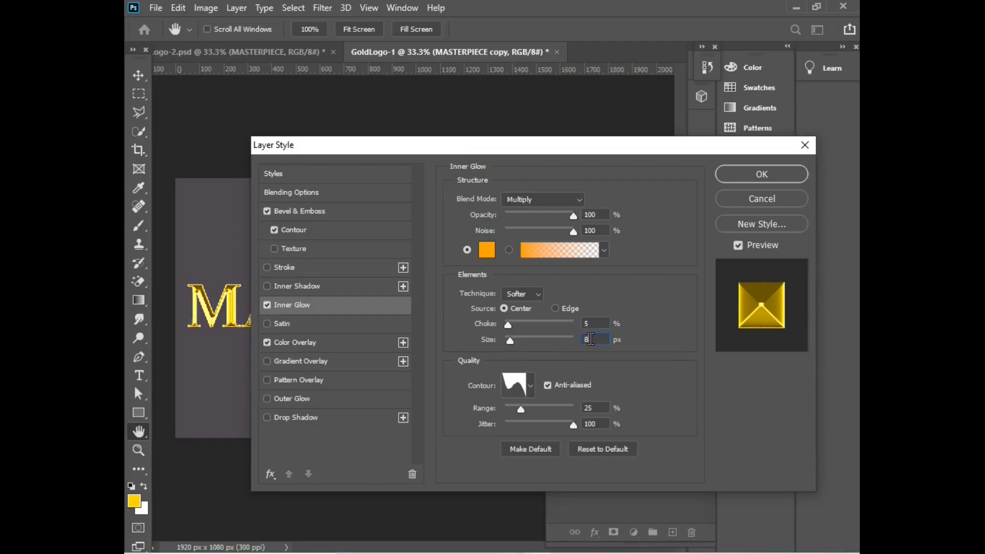
Use the rolling-slope contour for the Inner Glow with Anti-aliased on, a 25% range and 100% jitter
{"action": "left_click", "coordinate": [531, 386]}
{"action": "double_click", "coordinate": [510, 445]}
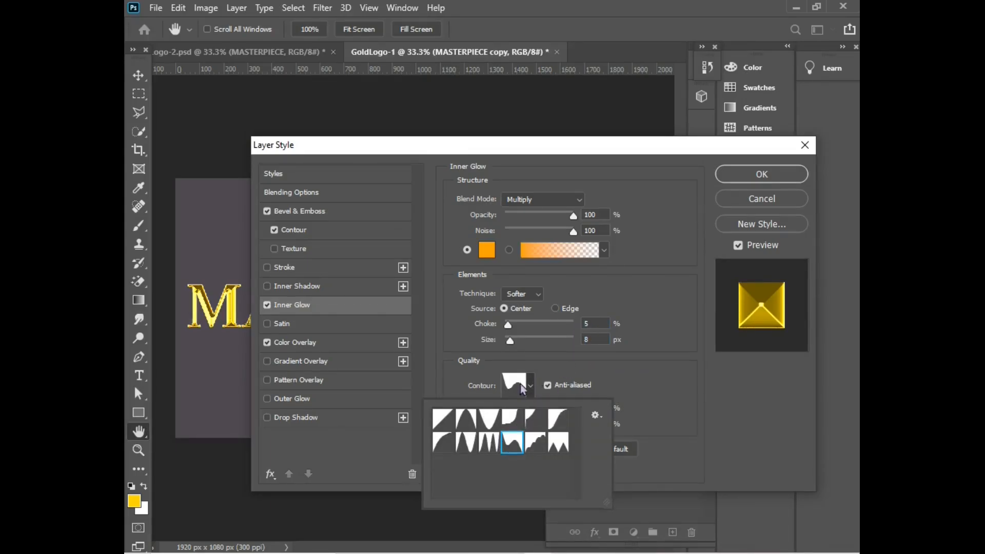
{"action": "left_click", "coordinate": [548, 386]}
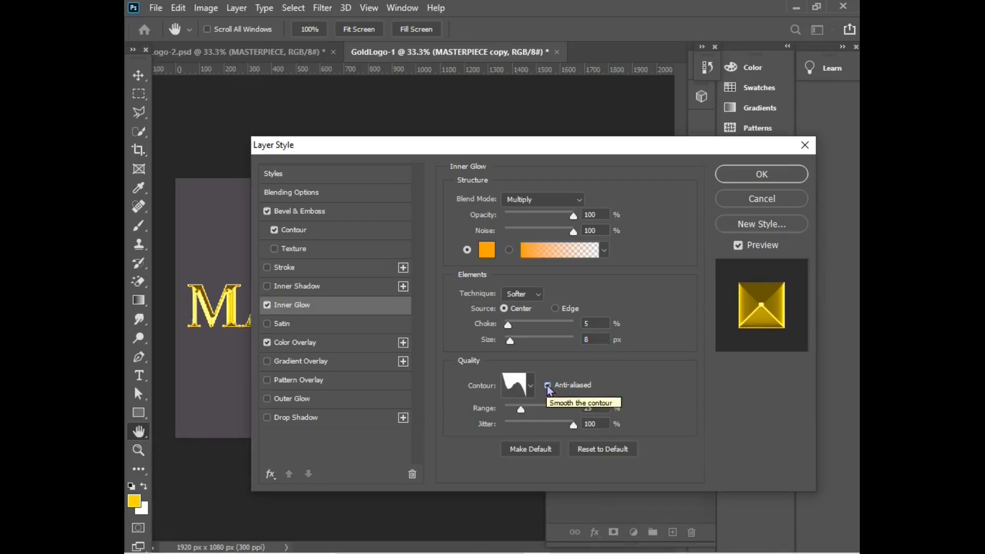
{"action": "left_click", "coordinate": [586, 407]}
{"action": "key", "text": "Tab"}
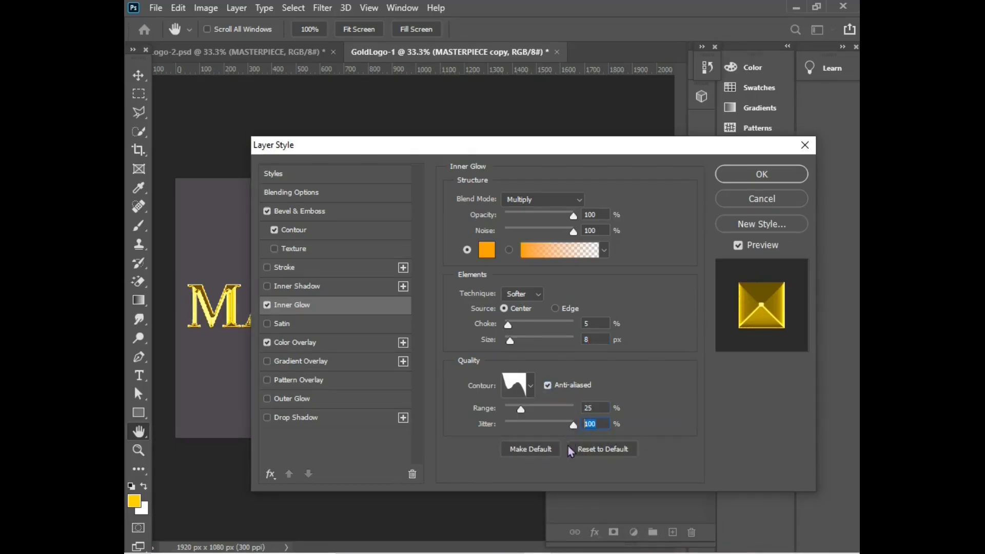
Enable a Satin effect in Multiply mode with the color #FCE500
{"action": "left_click", "coordinate": [273, 325]}
{"action": "left_click", "coordinate": [564, 201]}
{"action": "left_click", "coordinate": [560, 243]}
{"action": "left_click", "coordinate": [599, 202]}
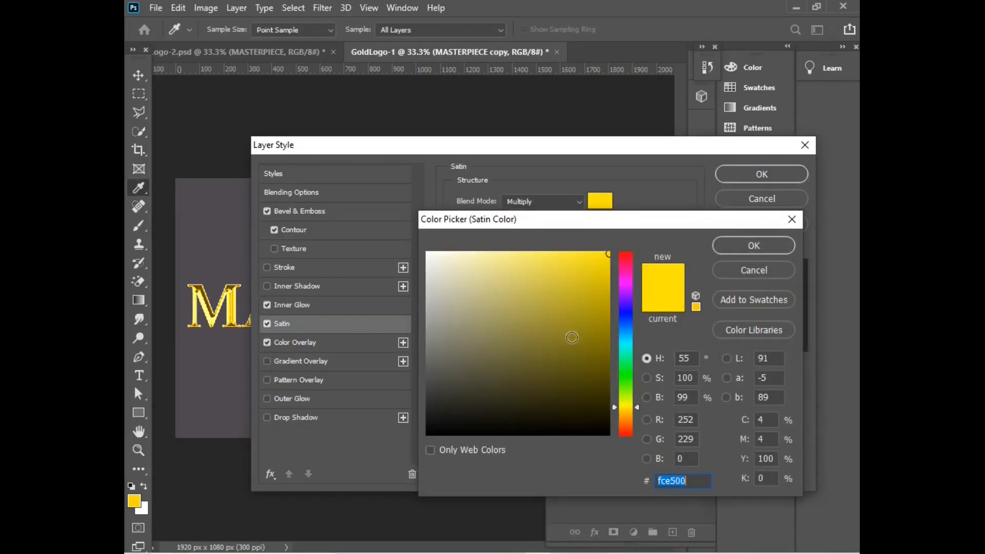
{"action": "left_click_drag", "start_coordinate": [688, 481], "coordinate": [660, 485]}
{"action": "left_click", "coordinate": [753, 246]}
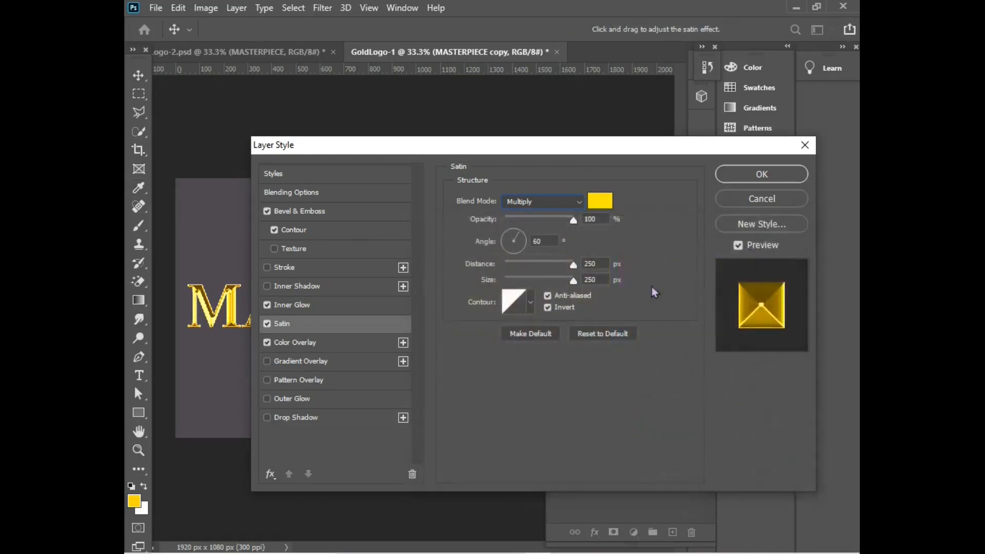
Set the Satin effect to 100% opacity, a 60° angle, 250 px distance and 250 px size
{"action": "left_click", "coordinate": [596, 218]}
{"action": "left_click", "coordinate": [532, 243]}
{"action": "left_click", "coordinate": [590, 263]}
{"action": "left_click", "coordinate": [583, 282]}
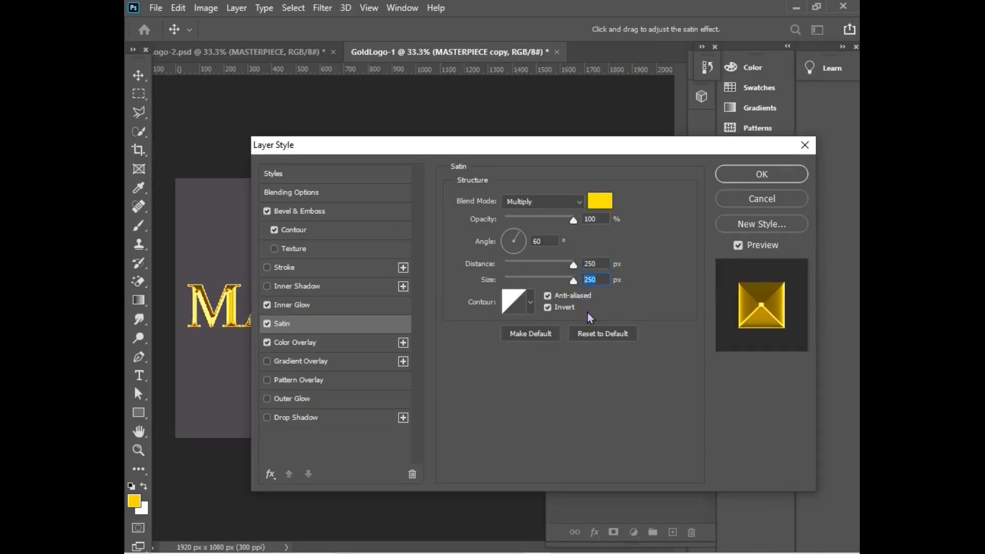
Use the linear contour for the Satin effect with Anti-aliased and Invert enabled
{"action": "left_click", "coordinate": [530, 303]}
{"action": "left_click", "coordinate": [533, 304]}
{"action": "left_click", "coordinate": [546, 308]}
{"action": "left_click", "coordinate": [547, 307]}
{"action": "left_click", "coordinate": [548, 296]}
Set the Color Overlay to Normal blend mode in #FFD200 at 100% opacity
{"action": "left_click", "coordinate": [288, 341]}
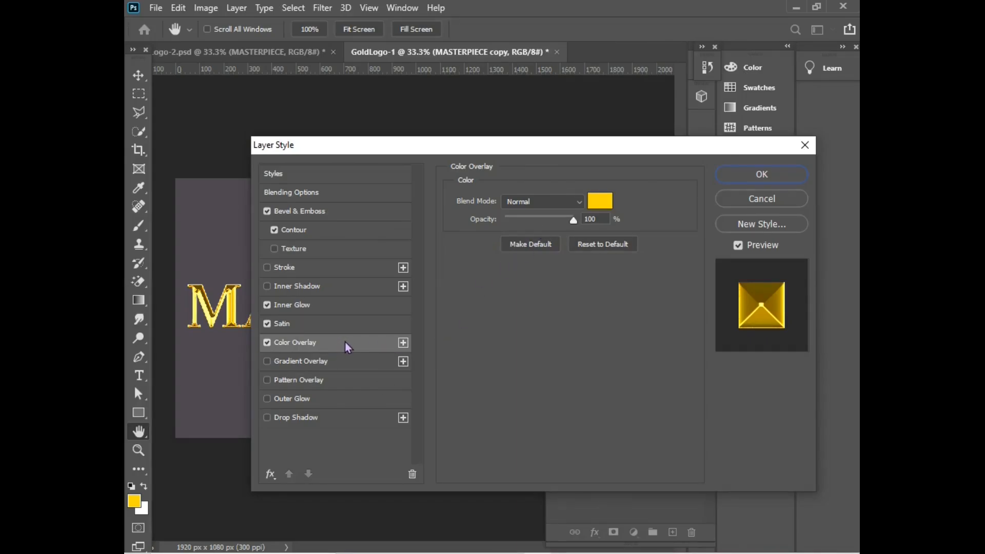
{"action": "left_click", "coordinate": [578, 203]}
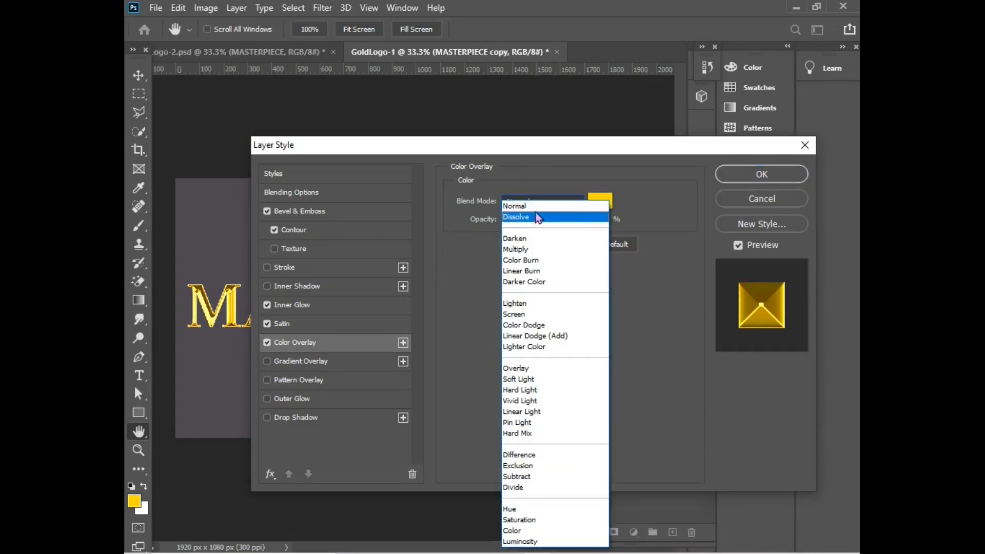
{"action": "left_click", "coordinate": [538, 206]}
{"action": "left_click", "coordinate": [600, 201]}
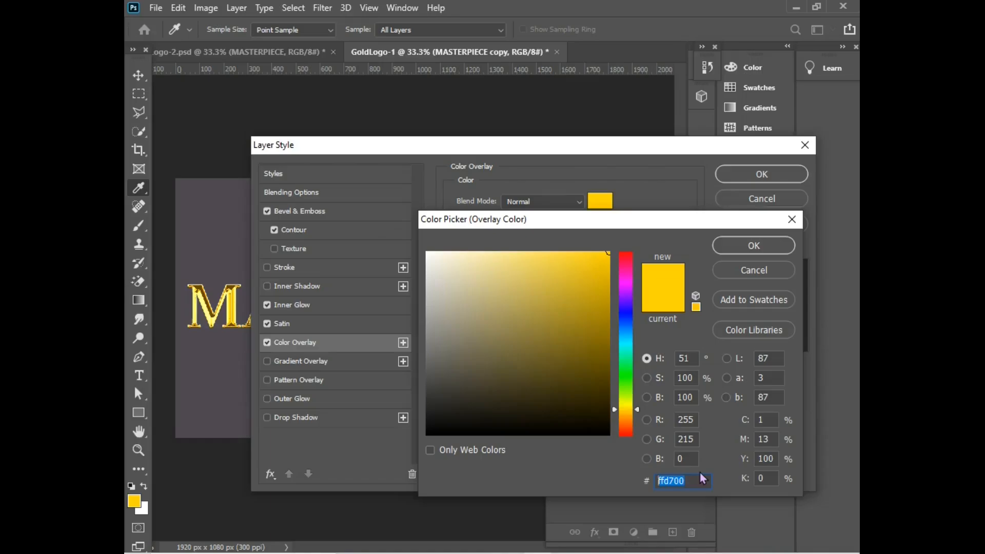
{"action": "type", "text": "FF"}
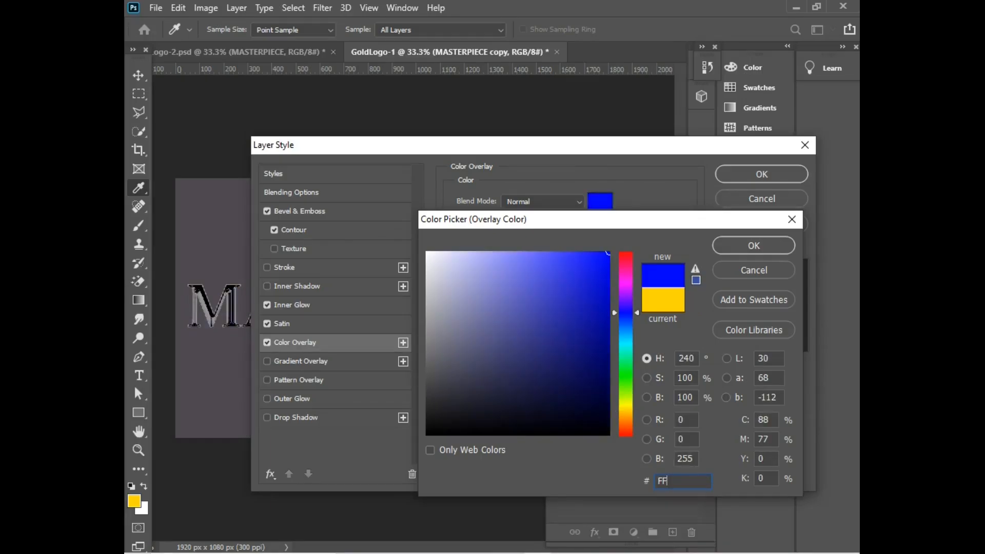
{"action": "type", "text": "D"}
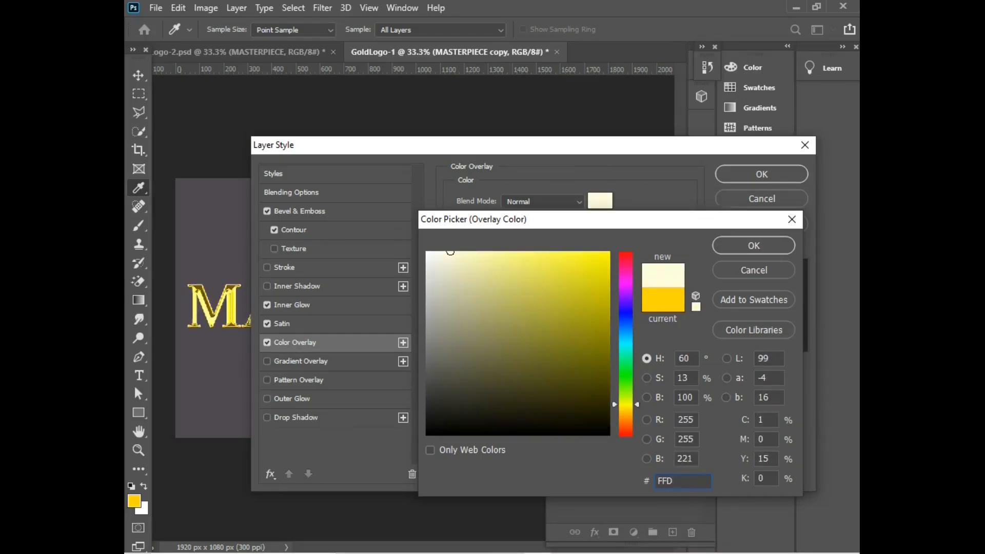
{"action": "key", "text": "BackSpace"}
{"action": "key", "text": "BackSpace"}
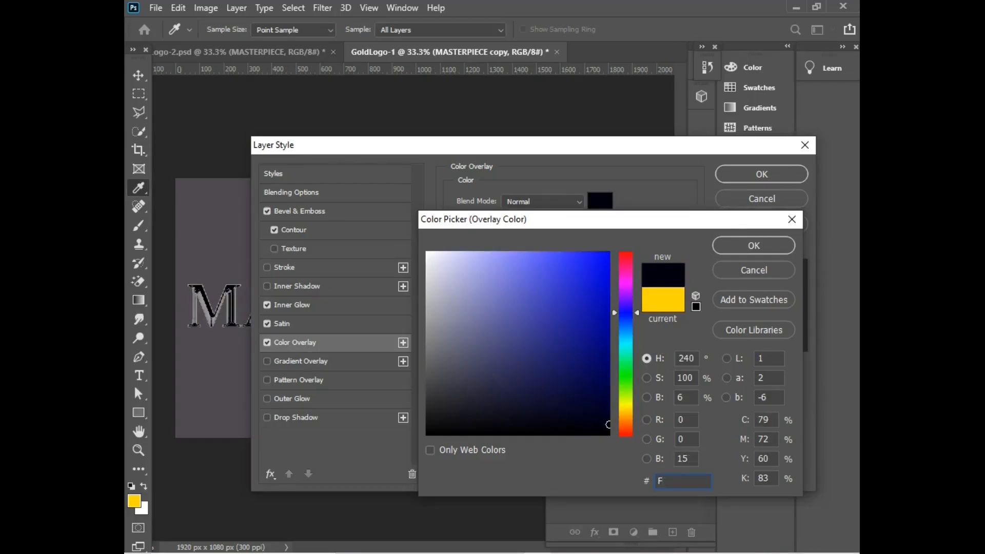
{"action": "key", "text": "BackSpace"}
{"action": "type", "text": "ff"}
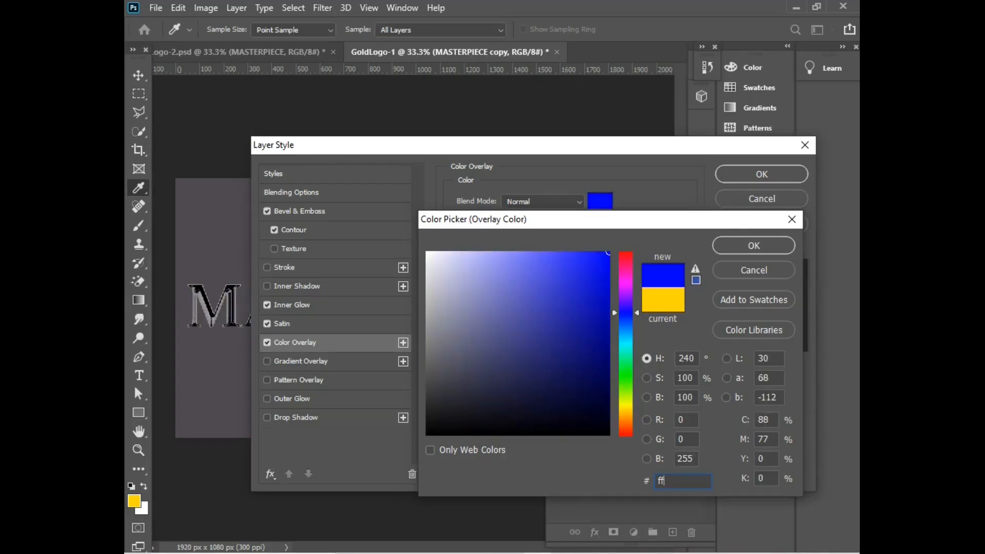
{"action": "type", "text": "d200"}
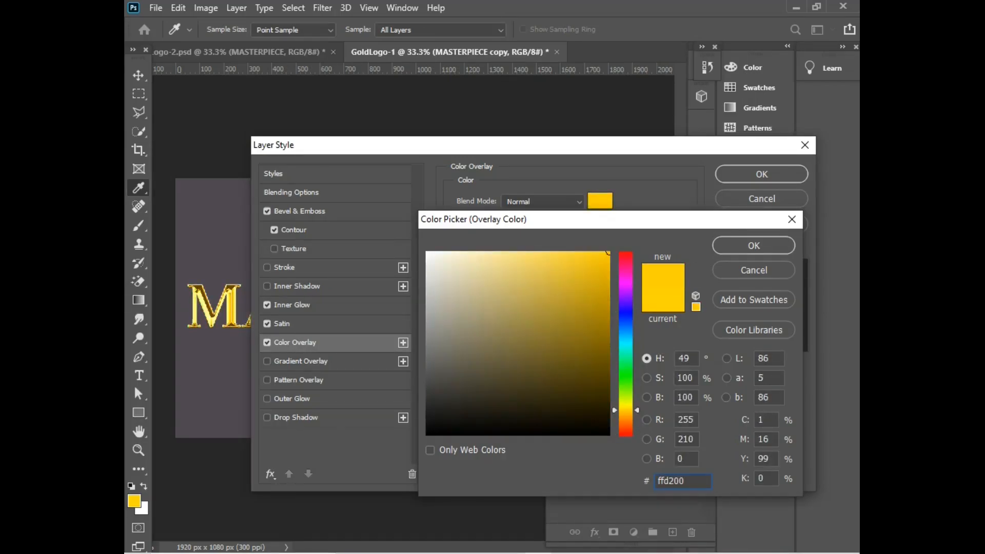
{"action": "left_click", "coordinate": [754, 245]}
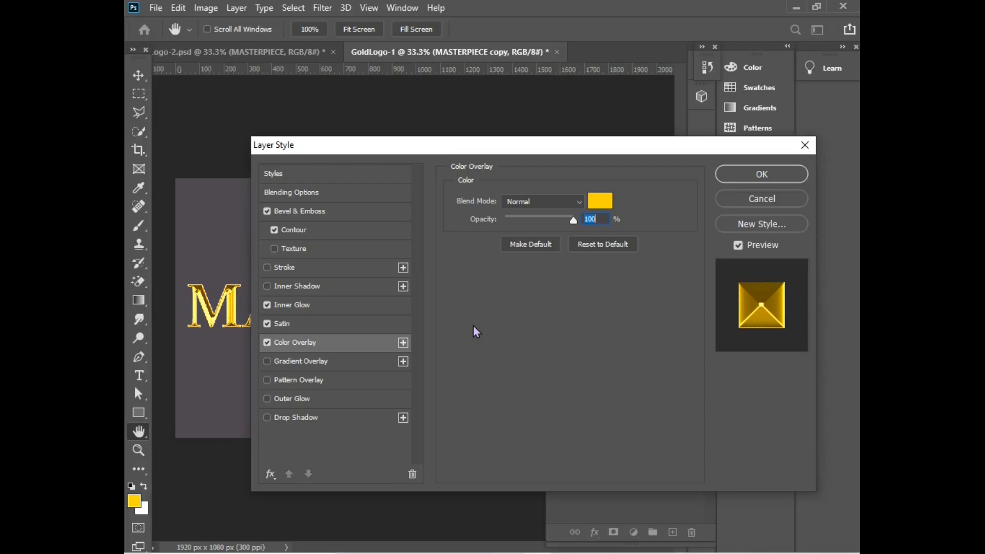
Enable a black Drop Shadow in Multiply mode at 100% opacity and a 90° angle, using the global light
{"action": "left_click", "coordinate": [267, 418]}
{"action": "left_click", "coordinate": [291, 417]}
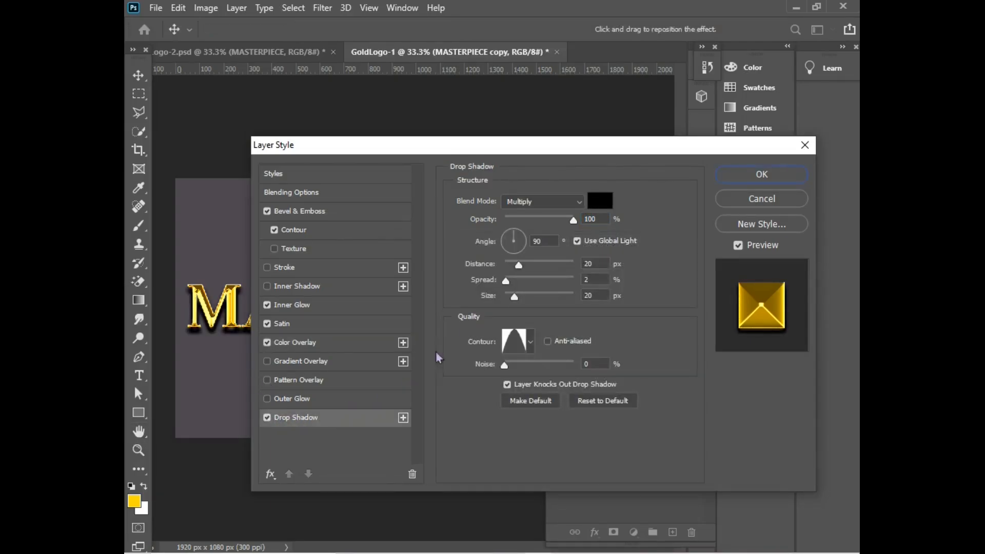
{"action": "left_click", "coordinate": [574, 204]}
{"action": "left_click", "coordinate": [564, 249]}
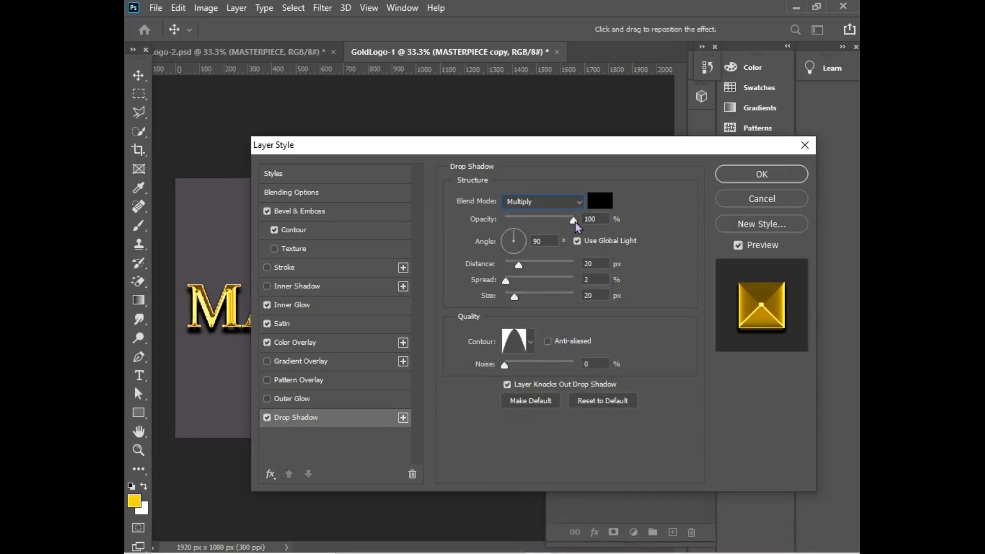
{"action": "double_click", "coordinate": [595, 220]}
{"action": "double_click", "coordinate": [537, 241]}
{"action": "left_click", "coordinate": [576, 246]}
Apply the Drop Shadow with 20 px distance, 2% spread, 20 px size and the cone contour without anti-aliasing
{"action": "double_click", "coordinate": [596, 262]}
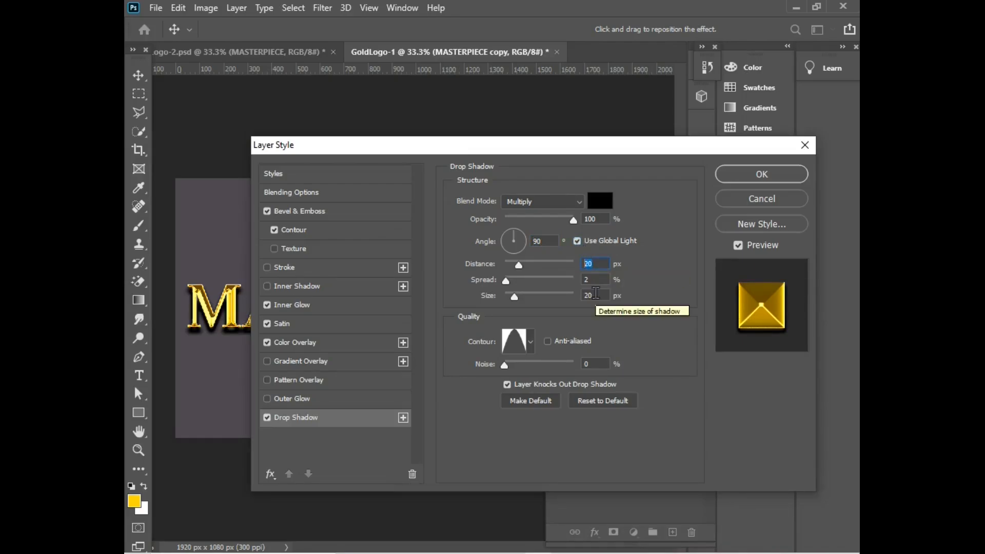
{"action": "double_click", "coordinate": [588, 279]}
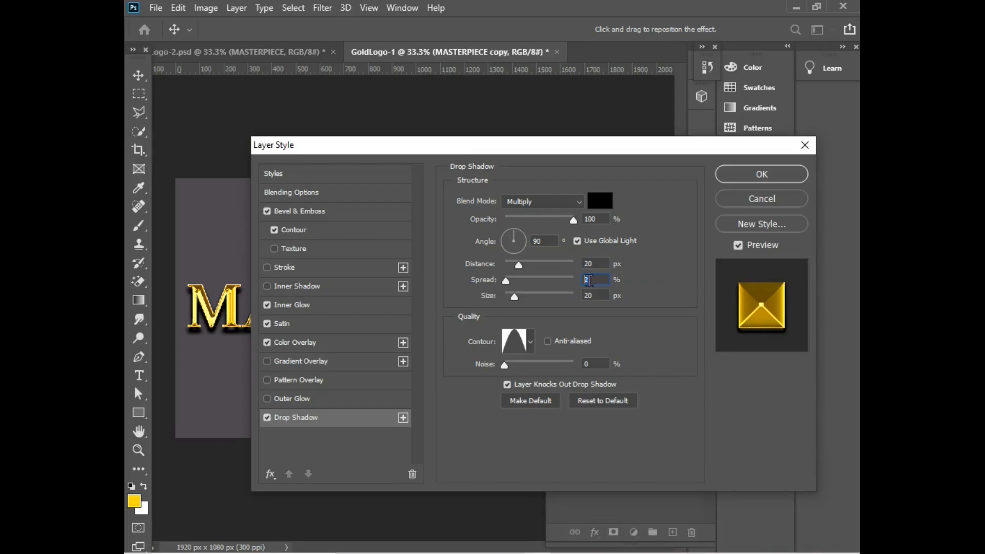
{"action": "double_click", "coordinate": [595, 296]}
{"action": "left_click", "coordinate": [531, 341]}
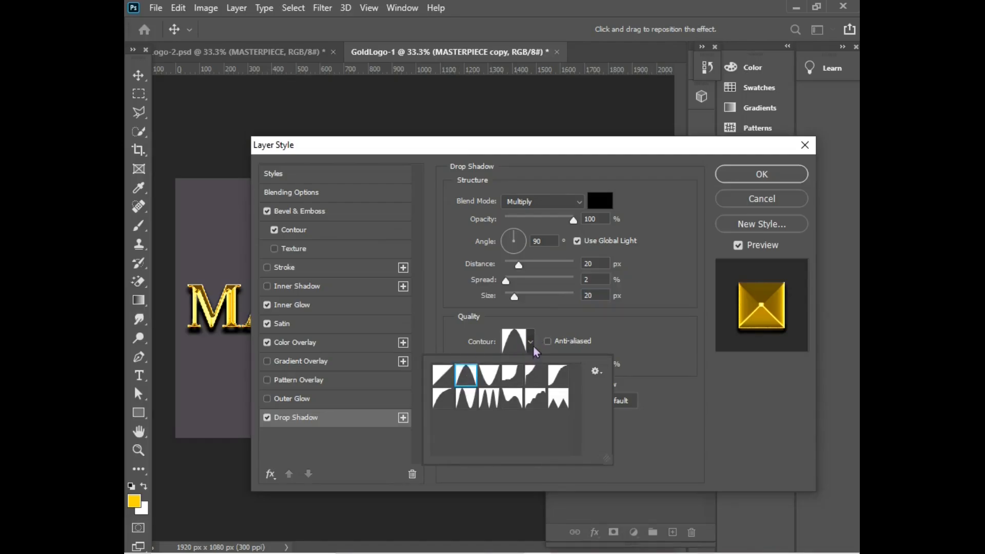
{"action": "left_click", "coordinate": [533, 346]}
{"action": "left_click", "coordinate": [554, 339]}
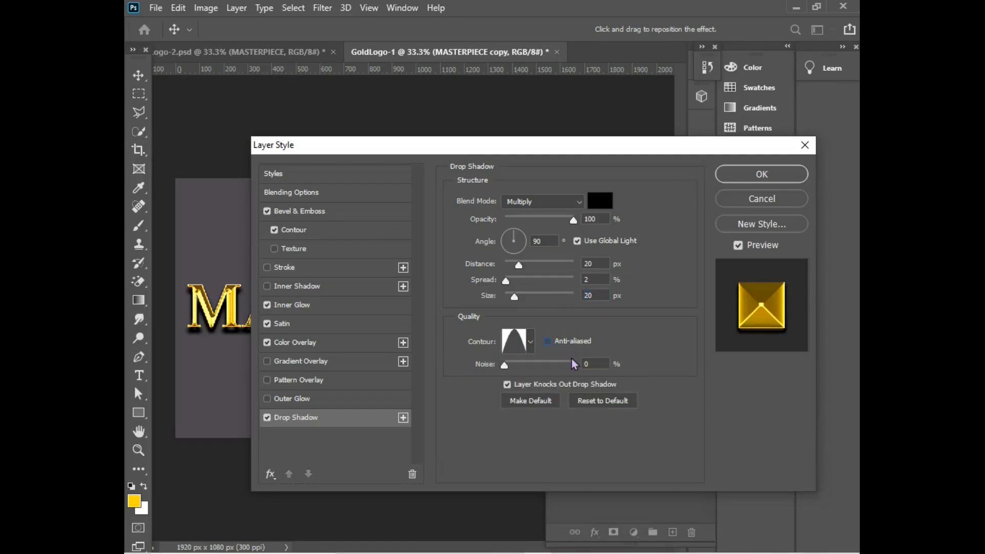
{"action": "left_click", "coordinate": [761, 174]}
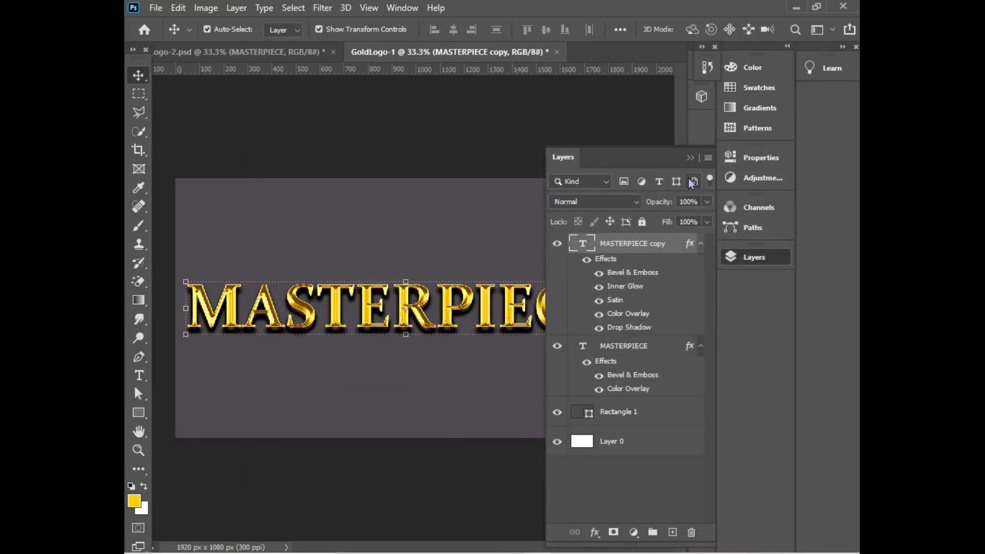
Group the MASTERPIECE copy and MASTERPIECE text layers
{"action": "left_click", "coordinate": [691, 158]}
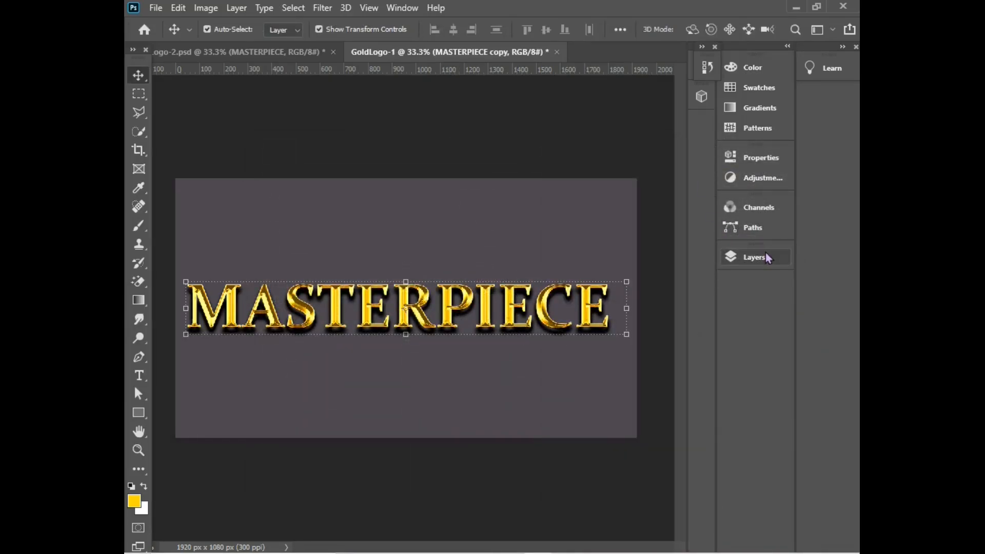
{"action": "left_click", "coordinate": [766, 257]}
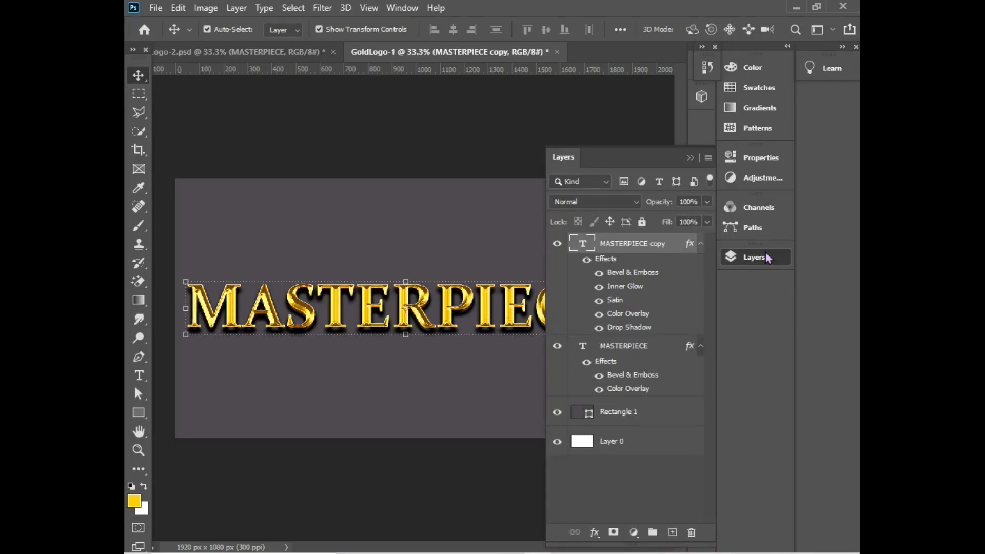
{"action": "left_click", "coordinate": [690, 159]}
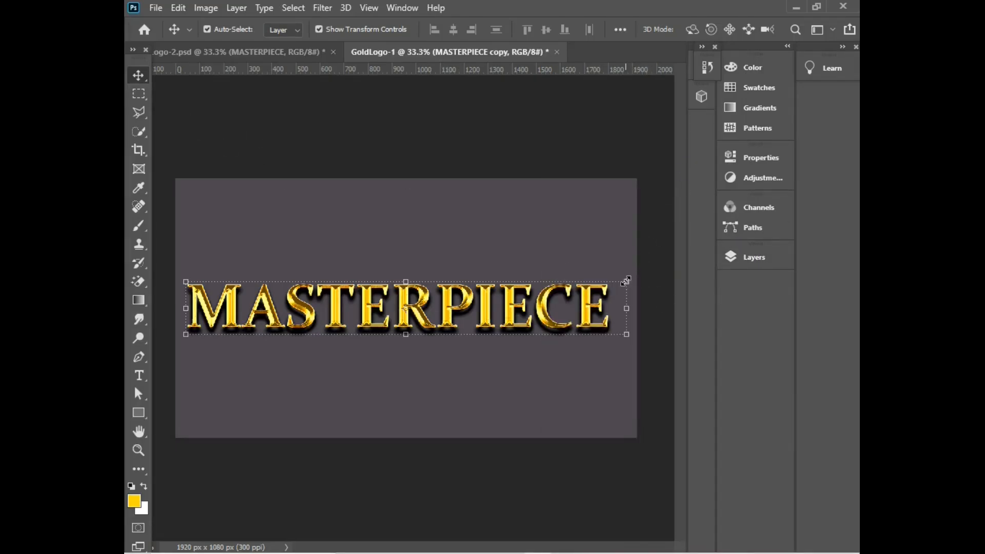
{"action": "left_click", "coordinate": [729, 261]}
{"action": "left_click", "coordinate": [660, 348], "text": "shift"}
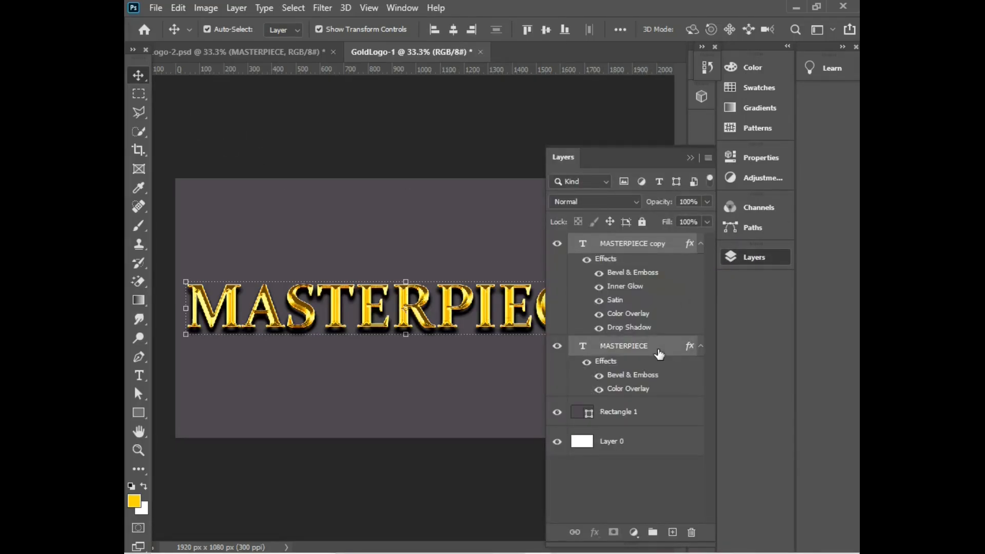
{"action": "key", "text": "ctrl+g"}
{"action": "left_click", "coordinate": [690, 157]}
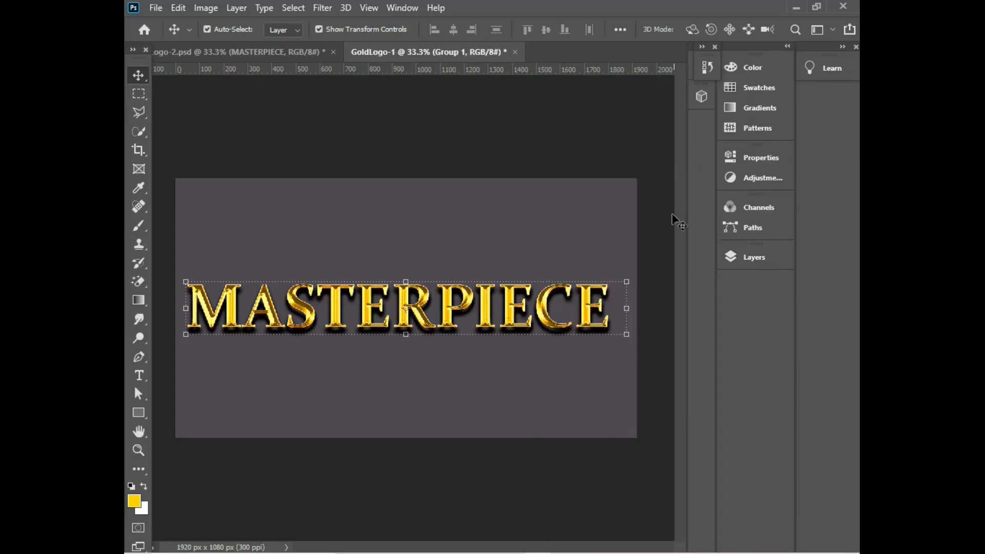
Scale the text group down proportionally about its centre to about 87%
{"action": "key", "text": "ctrl+t"}
{"action": "left_click_drag", "start_coordinate": [625, 282], "coordinate": [598, 302]}
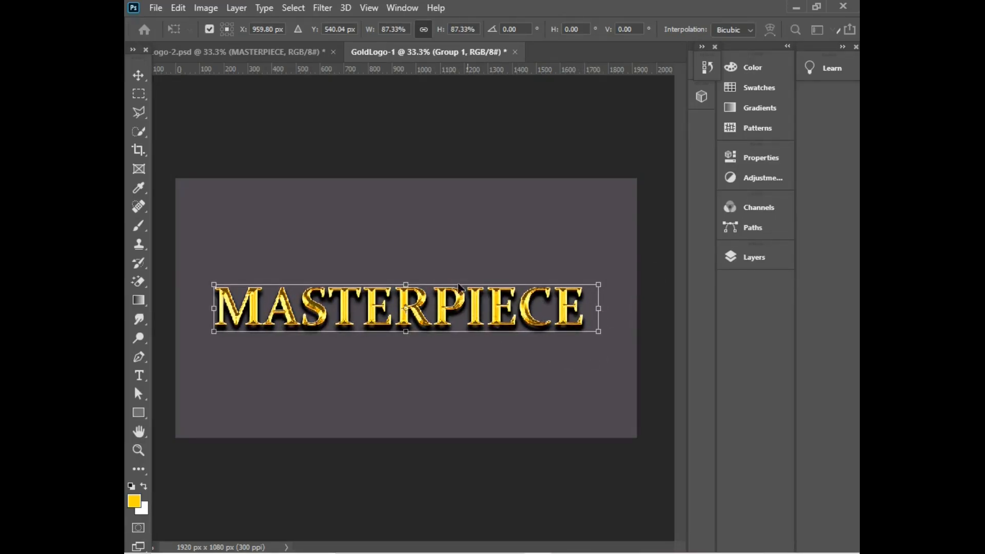
{"action": "key", "text": "Return"}
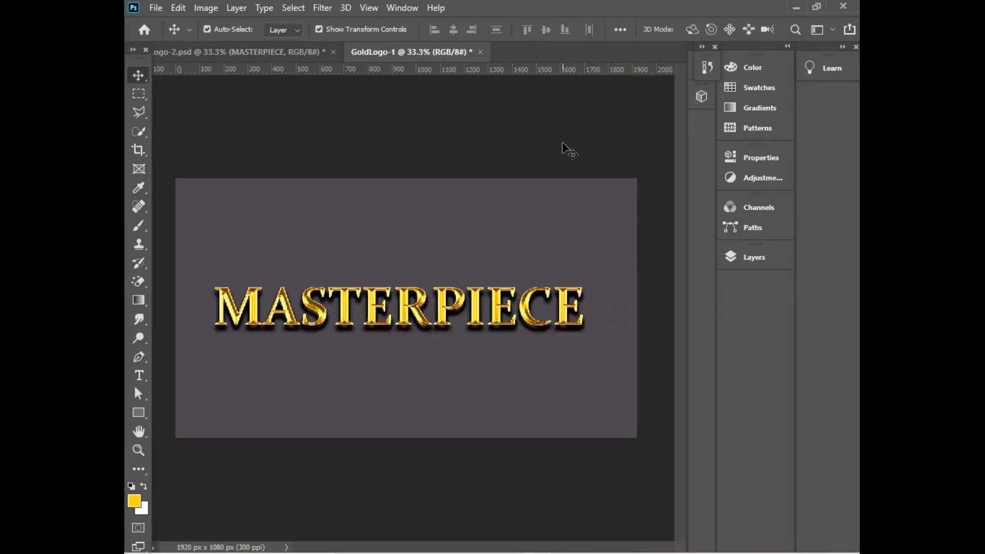
Add a new empty layer above the text group for a Pen tool shape
{"action": "left_click", "coordinate": [143, 358]}
{"action": "left_click", "coordinate": [757, 264]}
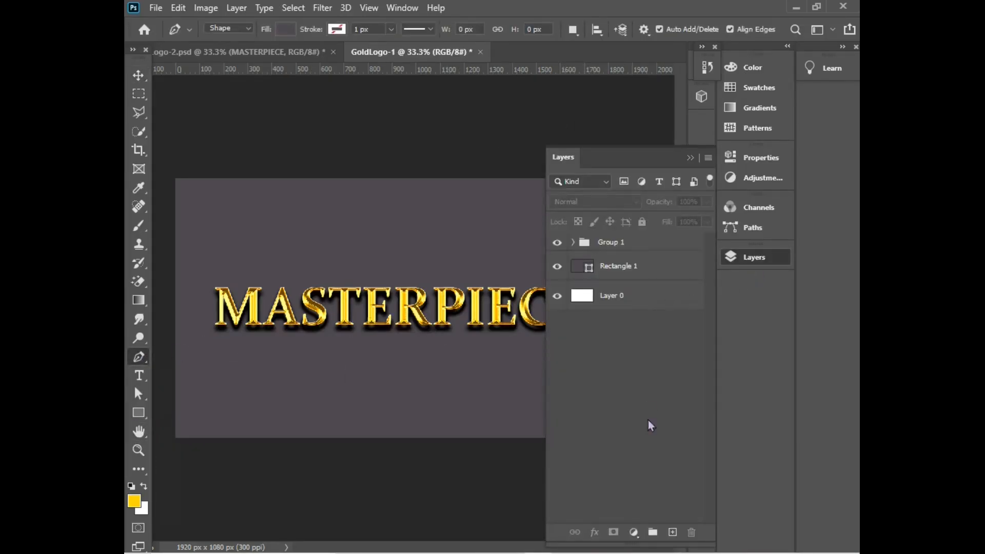
{"action": "left_click", "coordinate": [673, 533]}
{"action": "left_click", "coordinate": [690, 158]}
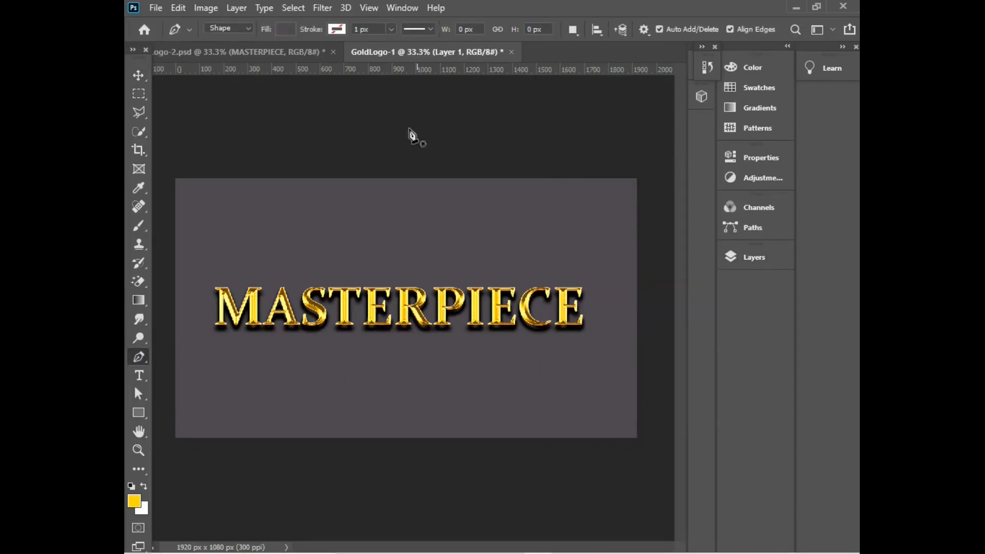
Set the Pen tool's shape to no fill with a recently used dark grey stroke
{"action": "left_click", "coordinate": [285, 28]}
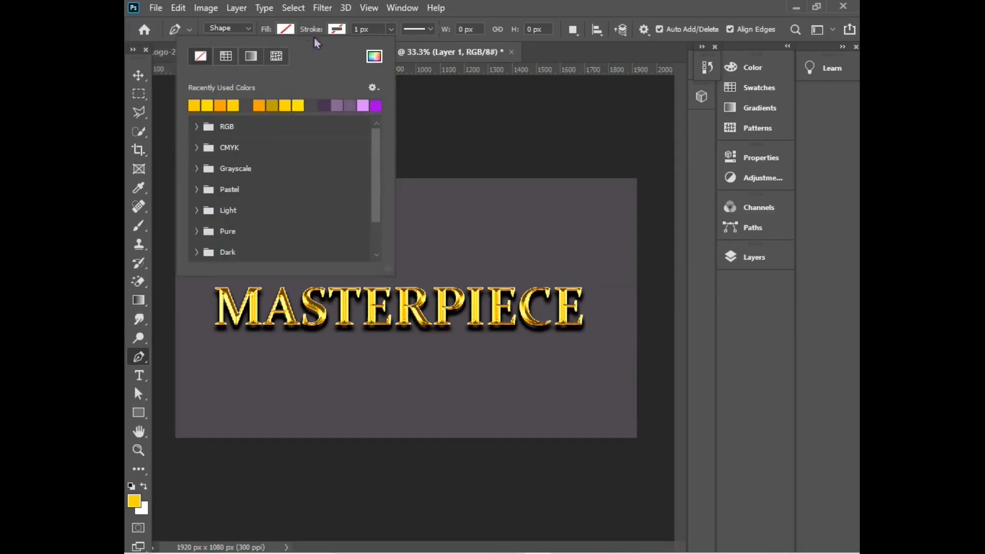
{"action": "left_click", "coordinate": [337, 29]}
{"action": "left_click", "coordinate": [295, 106]}
{"action": "left_click", "coordinate": [337, 28]}
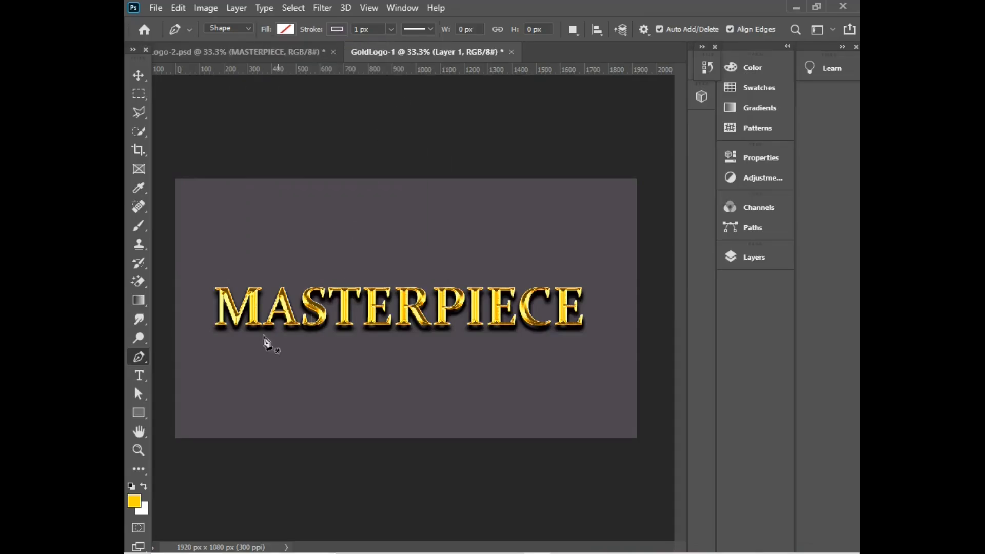
Draw an open wavy swoosh about 1641 by 280 px, from the M's upper left, under the text, to beyond the last E
{"action": "left_click", "coordinate": [213, 288]}
{"action": "left_click_drag", "start_coordinate": [290, 350], "coordinate": [419, 324]}
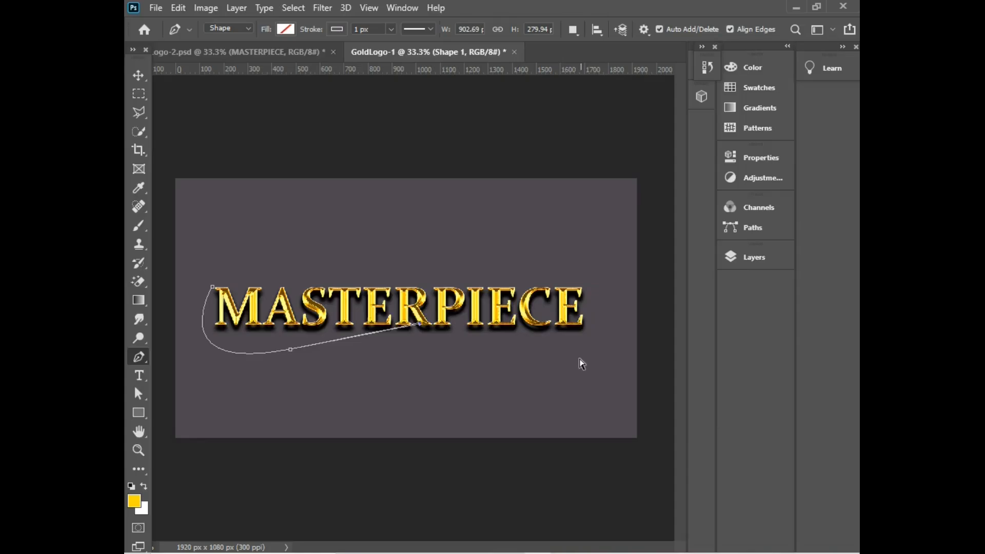
{"action": "mouse_move", "coordinate": [546, 349]}
{"action": "left_mouse_down"}
{"action": "mouse_move", "coordinate": [593, 352]}
{"action": "mouse_move", "coordinate": [598, 334]}
{"action": "left_mouse_up"}
{"action": "left_click", "coordinate": [596, 320]}
Set the swoosh's stroke to black with a width of 94.74 px
{"action": "left_click", "coordinate": [391, 29]}
{"action": "type", "text": "94.74"}
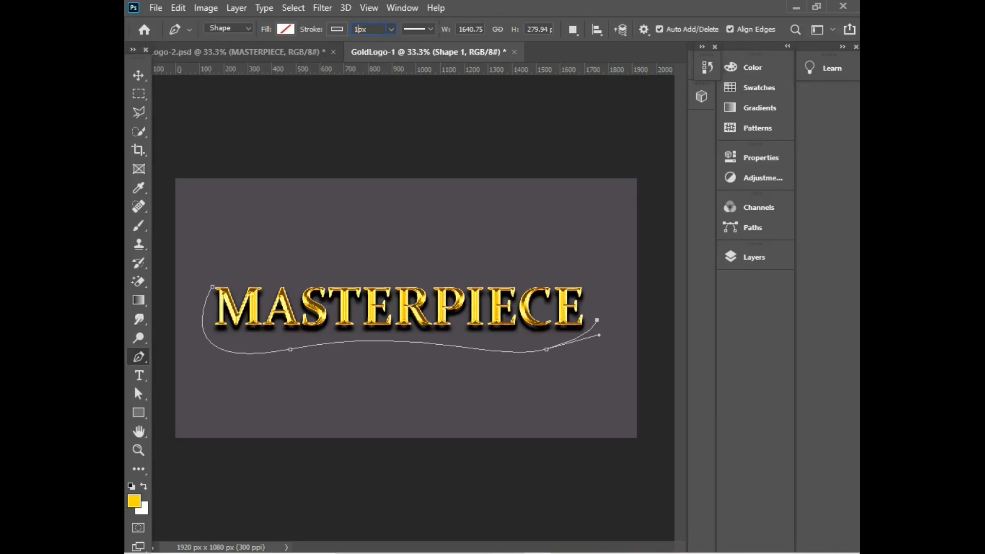
{"action": "left_click", "coordinate": [337, 29]}
{"action": "left_click", "coordinate": [426, 57]}
{"action": "left_click", "coordinate": [754, 247]}
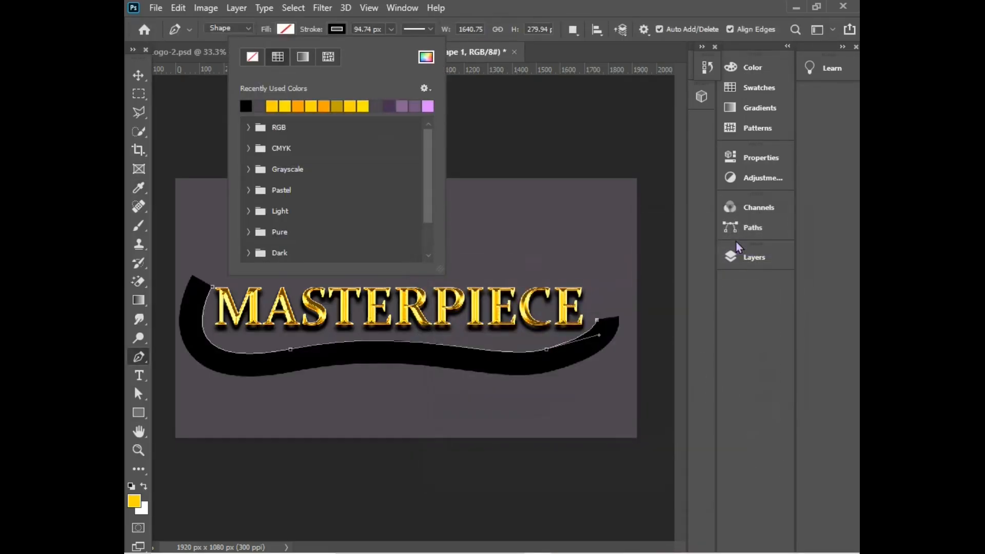
Try a 10 px stroke width on the swoosh and settle on 20 px
{"action": "left_click", "coordinate": [392, 28]}
{"action": "double_click", "coordinate": [367, 29]}
{"action": "type", "text": "10"}
{"action": "key", "text": "Return"}
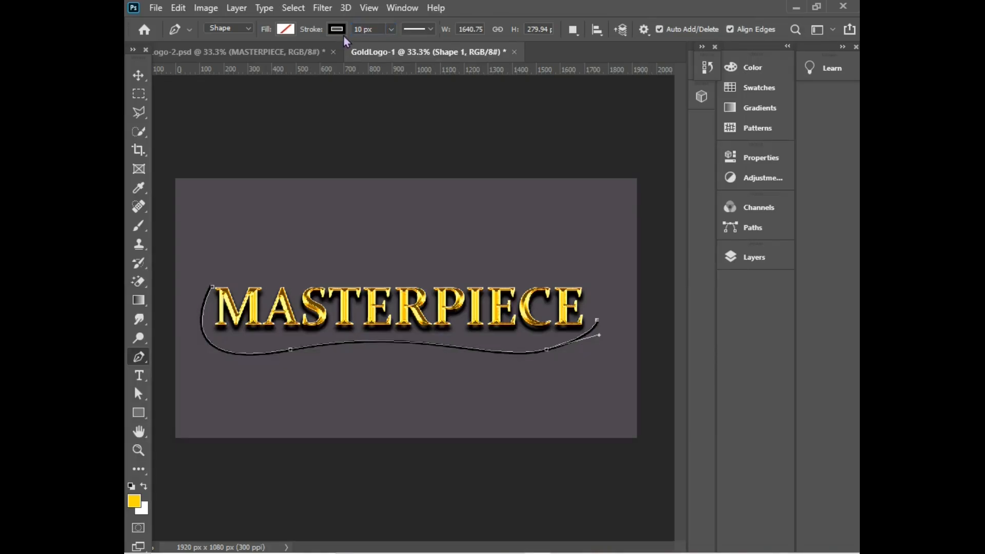
{"action": "left_click", "coordinate": [362, 29]}
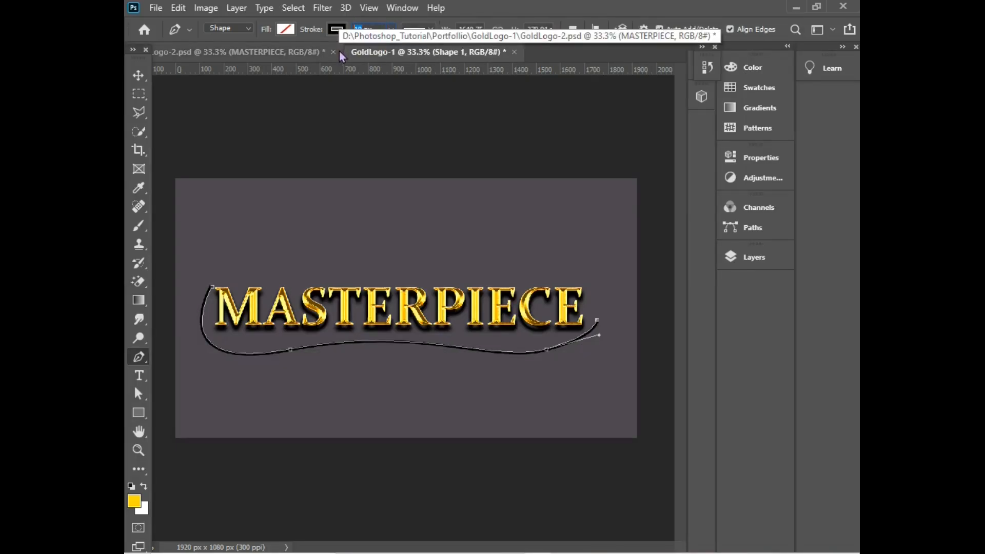
{"action": "type", "text": "20"}
{"action": "key", "text": "Return"}
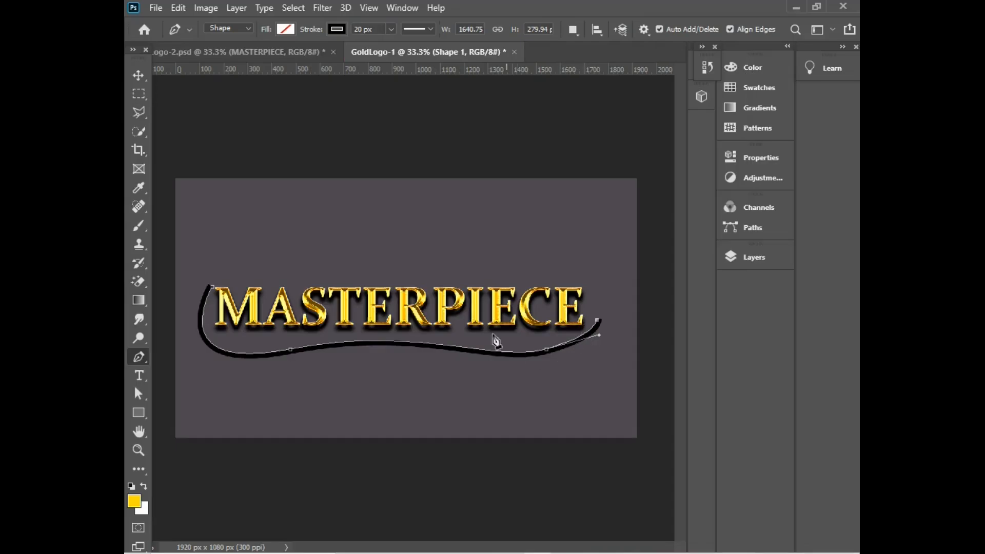
Reshape the swoosh's curve beneath the last letters with the Convert Point Tool so it bends smoothly up past the final E
{"action": "right_click", "coordinate": [132, 362]}
{"action": "left_click", "coordinate": [215, 424]}
{"action": "left_click", "coordinate": [597, 335]}
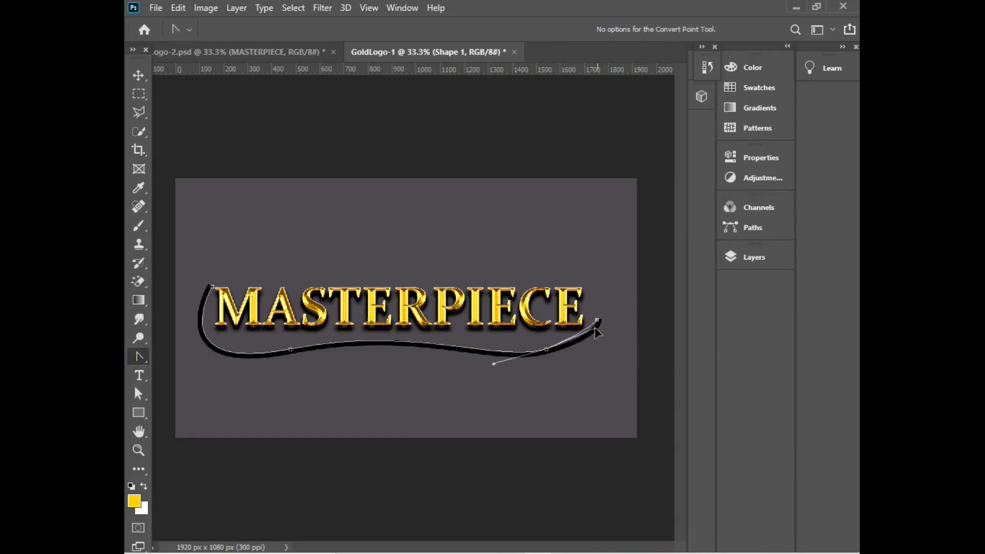
{"action": "mouse_move", "coordinate": [594, 333]}
{"action": "left_mouse_down"}
{"action": "mouse_move", "coordinate": [586, 337]}
{"action": "mouse_move", "coordinate": [605, 328]}
{"action": "mouse_move", "coordinate": [569, 346]}
{"action": "mouse_move", "coordinate": [582, 341]}
{"action": "mouse_move", "coordinate": [575, 360]}
{"action": "left_mouse_up"}
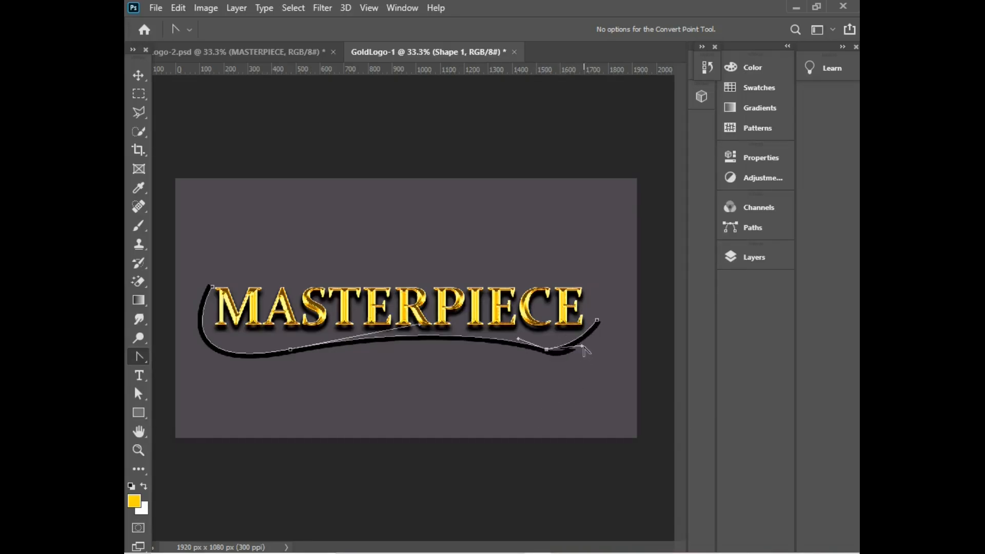
{"action": "left_click_drag", "start_coordinate": [519, 339], "coordinate": [513, 347]}
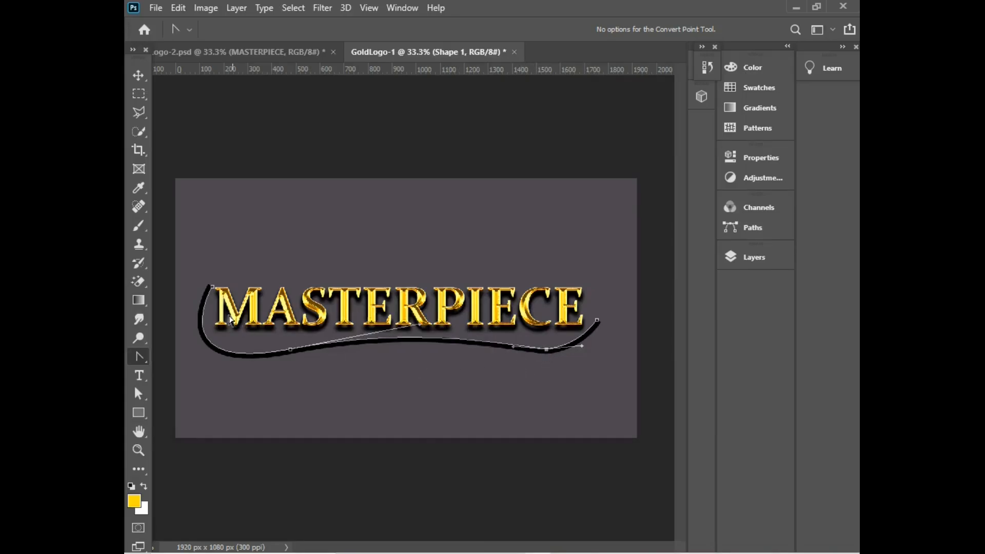
Adjust the direction handles at the swoosh's start beside the M and at the anchor under the A to refine the curve
{"action": "mouse_move", "coordinate": [213, 288]}
{"action": "left_mouse_down"}
{"action": "mouse_move", "coordinate": [229, 288]}
{"action": "mouse_move", "coordinate": [206, 300]}
{"action": "left_mouse_up"}
{"action": "left_click_drag", "start_coordinate": [162, 376], "coordinate": [162, 373]}
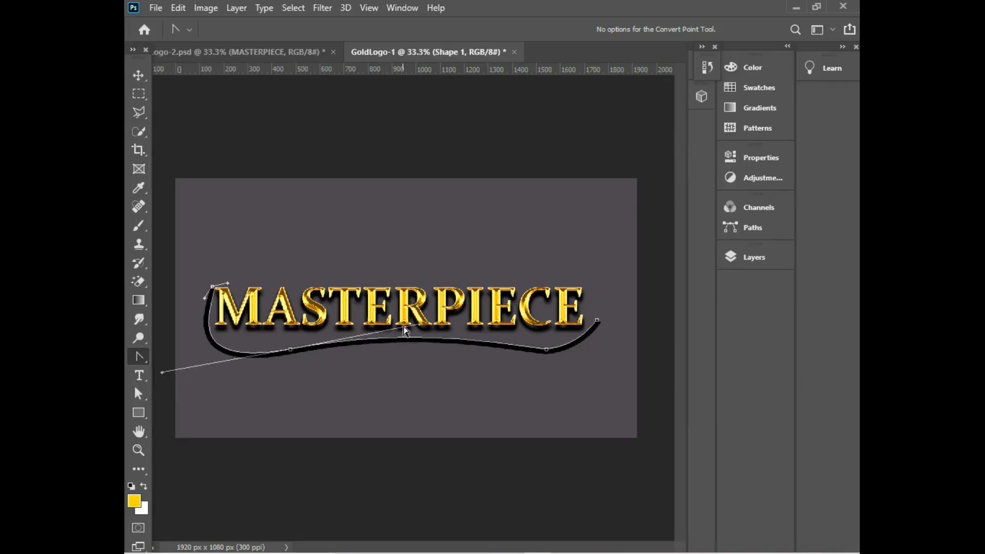
{"action": "left_click_drag", "start_coordinate": [418, 327], "coordinate": [405, 321]}
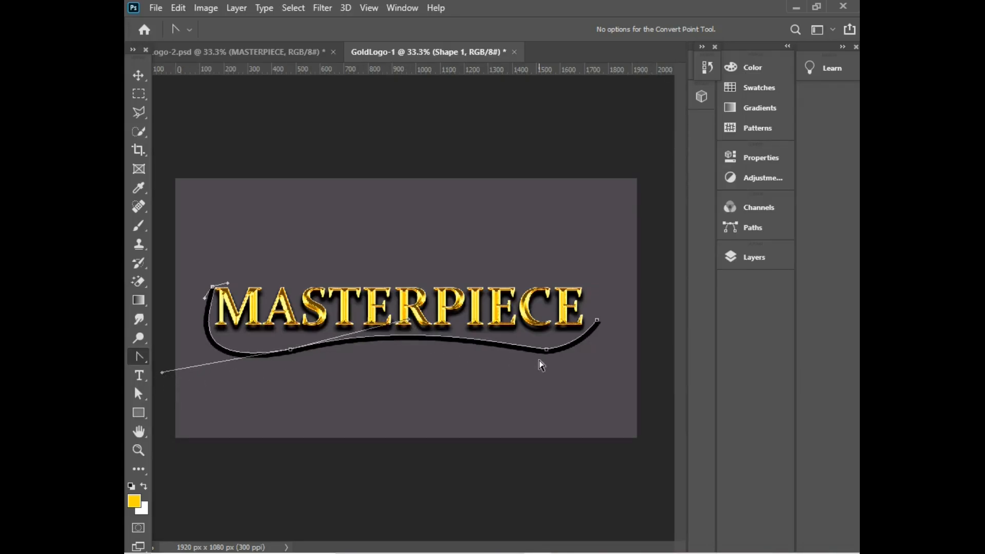
Copy the layer style of the lower MASTERPIECE text layer in Group 1 and paste it onto the Shape 1 swoosh
{"action": "left_click", "coordinate": [139, 75]}
{"action": "left_click", "coordinate": [759, 259]}
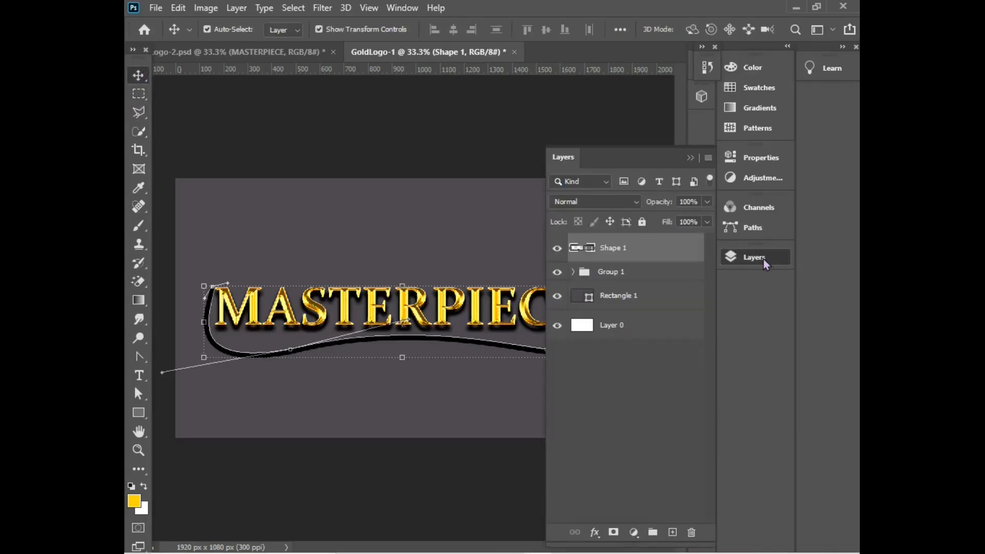
{"action": "left_click", "coordinate": [573, 272]}
{"action": "left_click", "coordinate": [648, 290]}
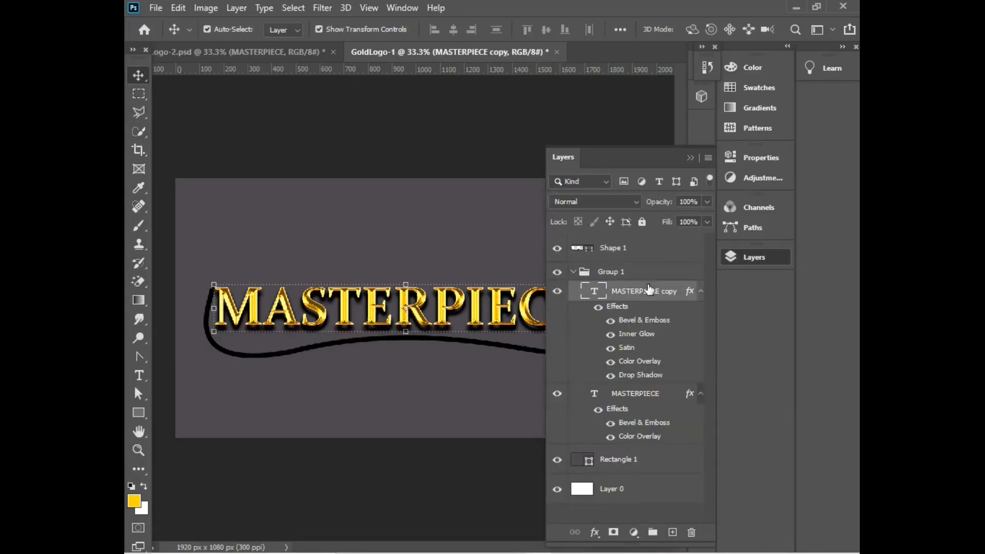
{"action": "left_click", "coordinate": [648, 393]}
{"action": "right_click", "coordinate": [648, 393]}
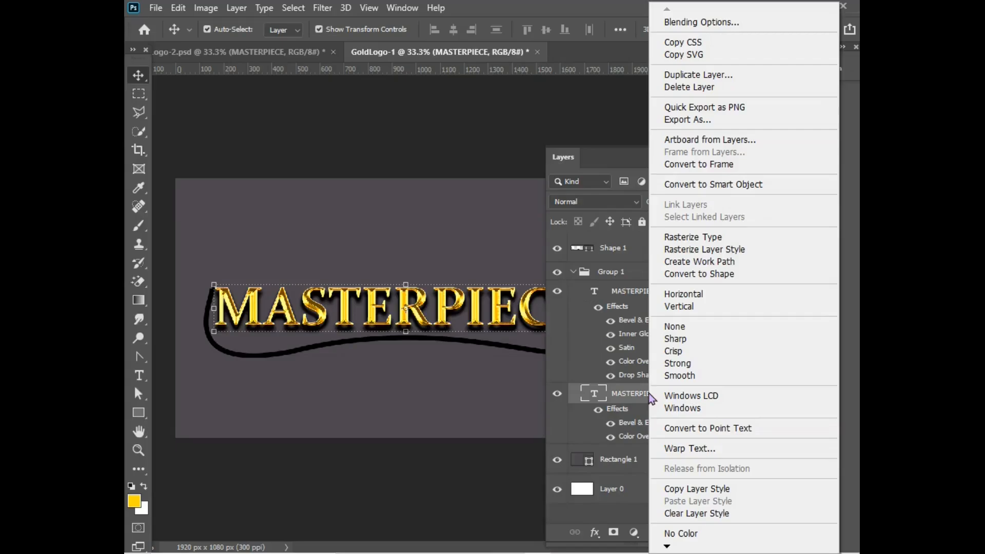
{"action": "left_click", "coordinate": [666, 491]}
{"action": "left_click", "coordinate": [618, 252]}
{"action": "right_click", "coordinate": [618, 252]}
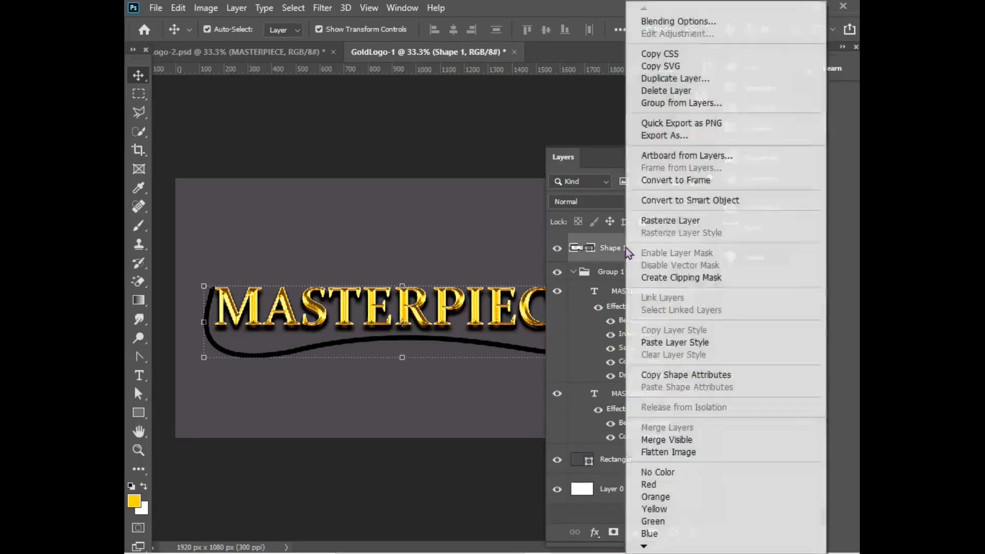
{"action": "left_click", "coordinate": [678, 342]}
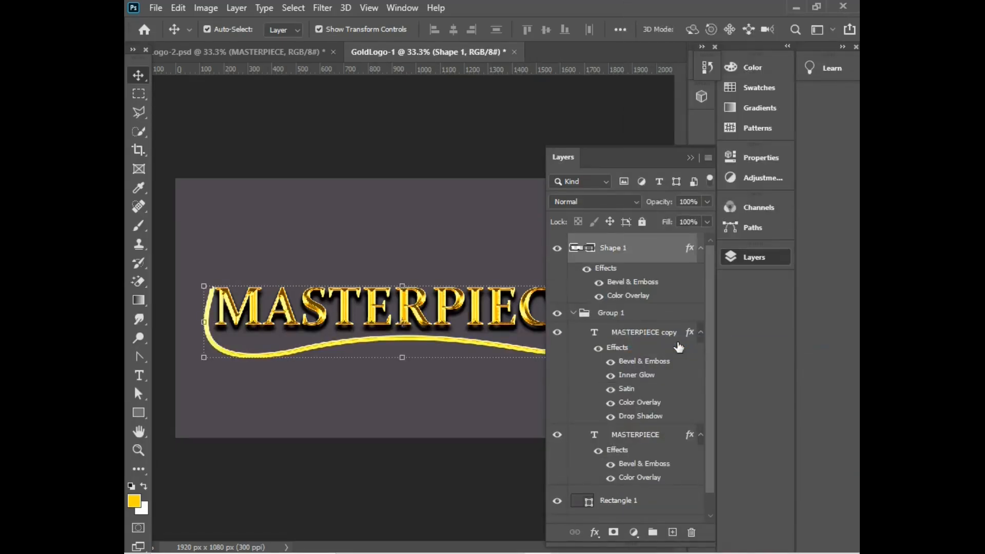
Duplicate the Shape 1 swoosh layer with its effects
{"action": "mouse_move", "coordinate": [660, 314]}
{"action": "left_mouse_down"}
{"action": "mouse_move", "coordinate": [650, 483]}
{"action": "mouse_move", "coordinate": [660, 292]}
{"action": "mouse_move", "coordinate": [664, 316]}
{"action": "left_mouse_up"}
{"action": "left_click", "coordinate": [654, 248]}
{"action": "left_click_drag", "start_coordinate": [655, 249], "coordinate": [673, 533]}
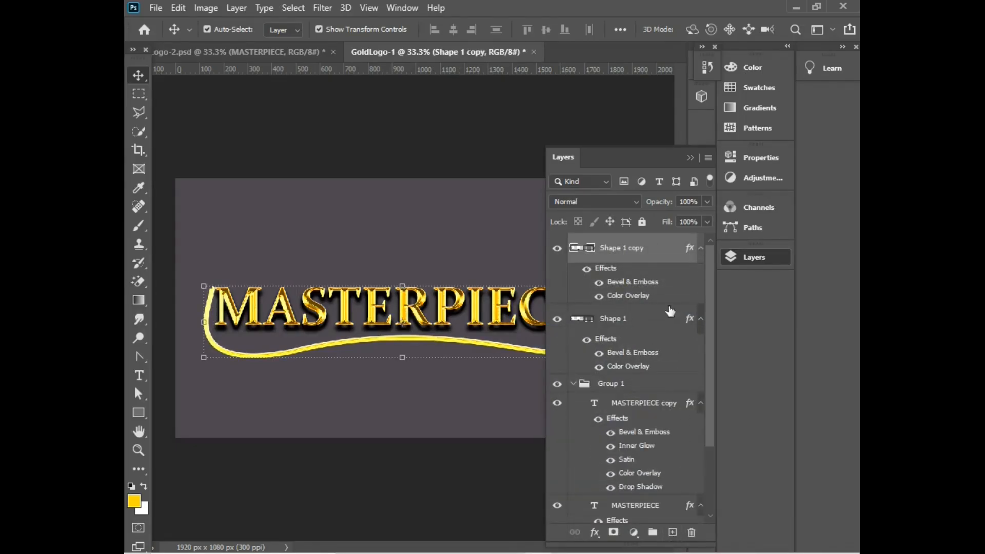
Copy the layer style of the MASTERPIECE copy text layer and paste it onto the Shape 1 copy swoosh
{"action": "left_click", "coordinate": [651, 403]}
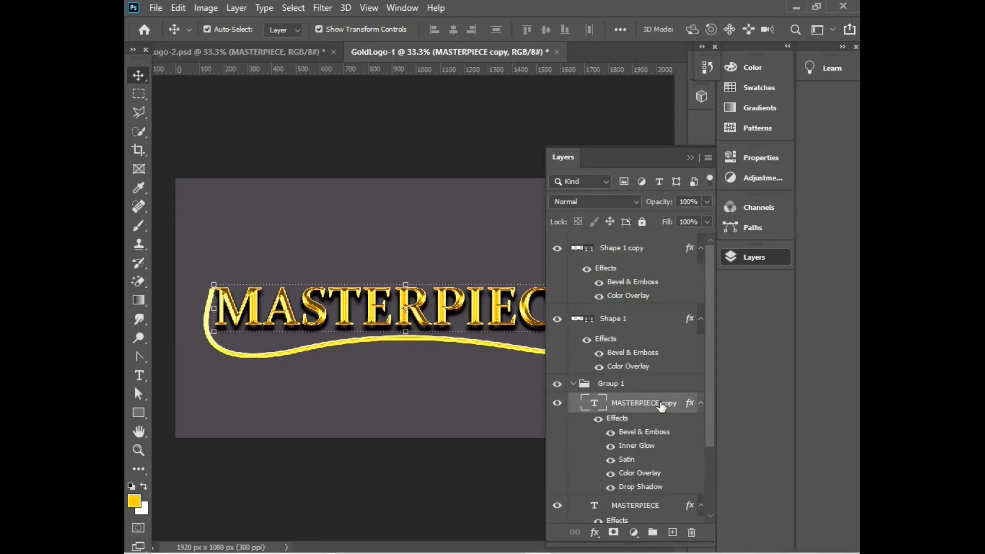
{"action": "right_click", "coordinate": [652, 403]}
{"action": "left_click", "coordinate": [697, 489]}
{"action": "left_click", "coordinate": [651, 248]}
{"action": "right_click", "coordinate": [650, 249]}
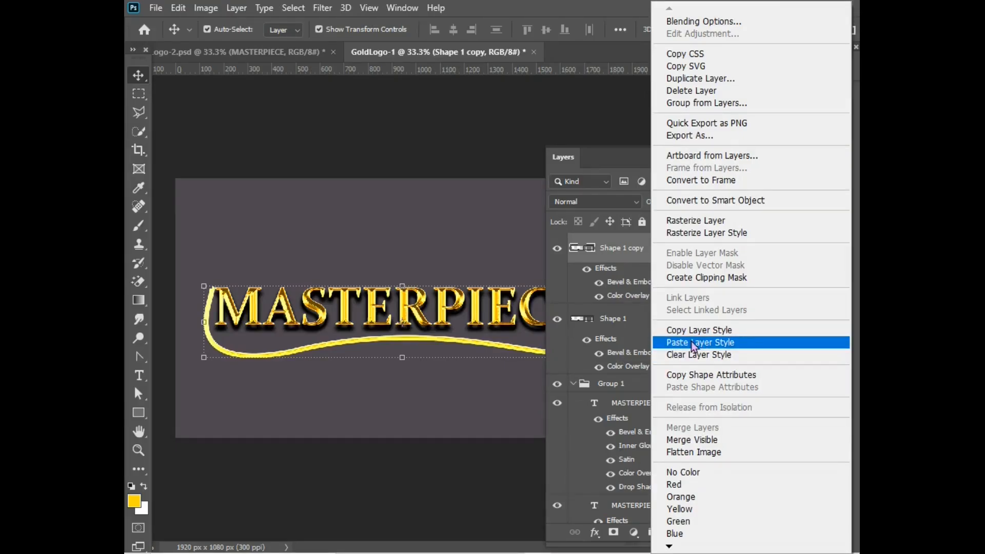
{"action": "left_click", "coordinate": [691, 341]}
Change the Shape 1 copy swoosh's Bevel & Emboss to the Chisel Soft technique with a size of 150 px
{"action": "right_click", "coordinate": [659, 252]}
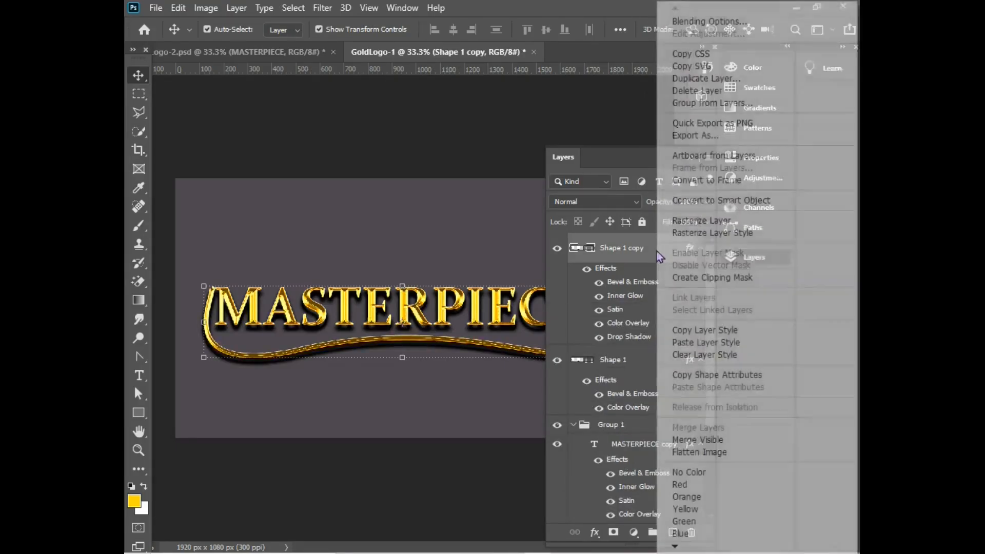
{"action": "left_click", "coordinate": [699, 21]}
{"action": "left_click_drag", "start_coordinate": [690, 150], "coordinate": [811, 149]}
{"action": "left_click", "coordinate": [478, 209]}
{"action": "left_click_drag", "start_coordinate": [672, 259], "coordinate": [675, 260]}
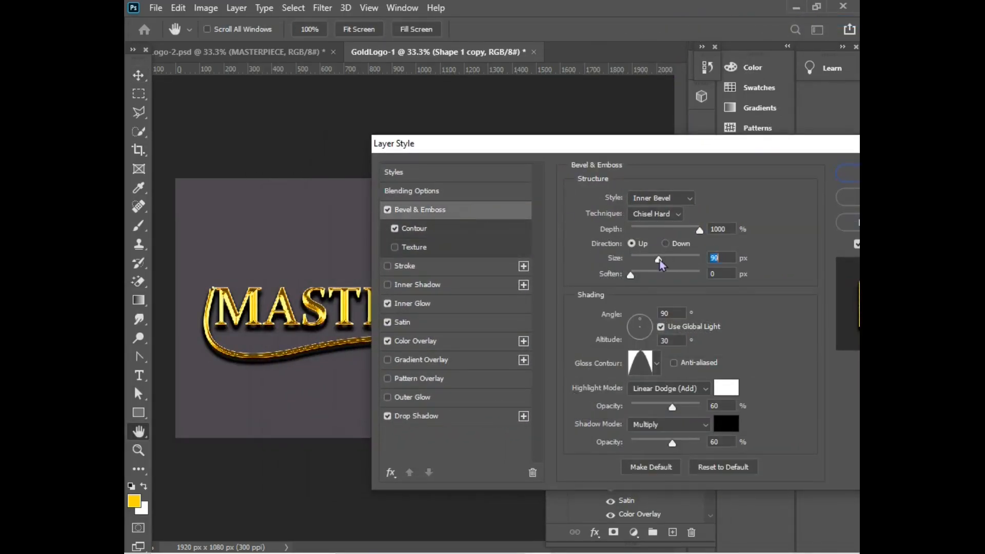
{"action": "left_click_drag", "start_coordinate": [585, 149], "coordinate": [529, 369]}
{"action": "left_click", "coordinate": [599, 431]}
{"action": "left_click", "coordinate": [598, 462]}
{"action": "left_click", "coordinate": [691, 158]}
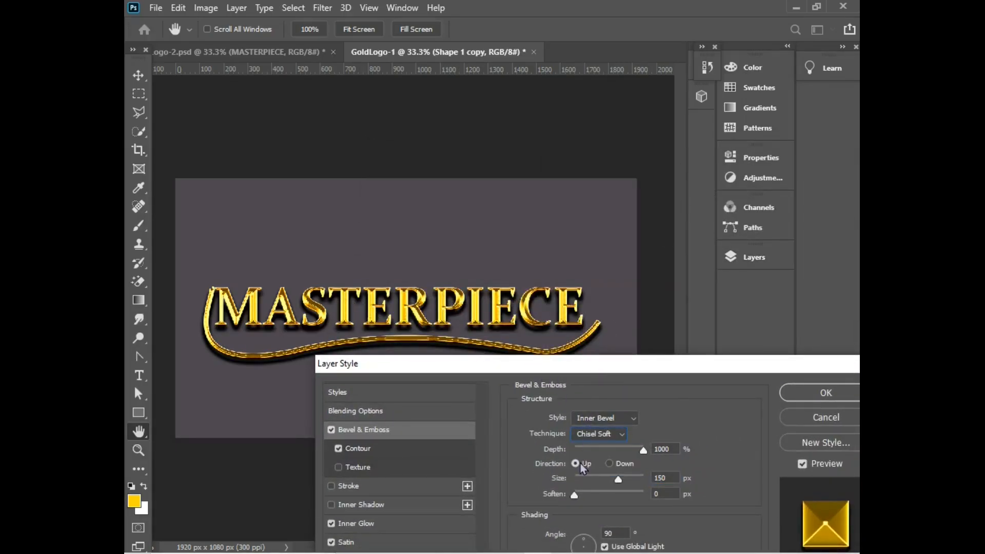
Set the swoosh copy's bevel depth to 698% and size to 161 px, apply the style and deselect the layer
{"action": "mouse_move", "coordinate": [642, 451]}
{"action": "left_mouse_down"}
{"action": "mouse_move", "coordinate": [607, 452]}
{"action": "mouse_move", "coordinate": [624, 451]}
{"action": "mouse_move", "coordinate": [613, 481]}
{"action": "mouse_move", "coordinate": [623, 486]}
{"action": "left_mouse_up"}
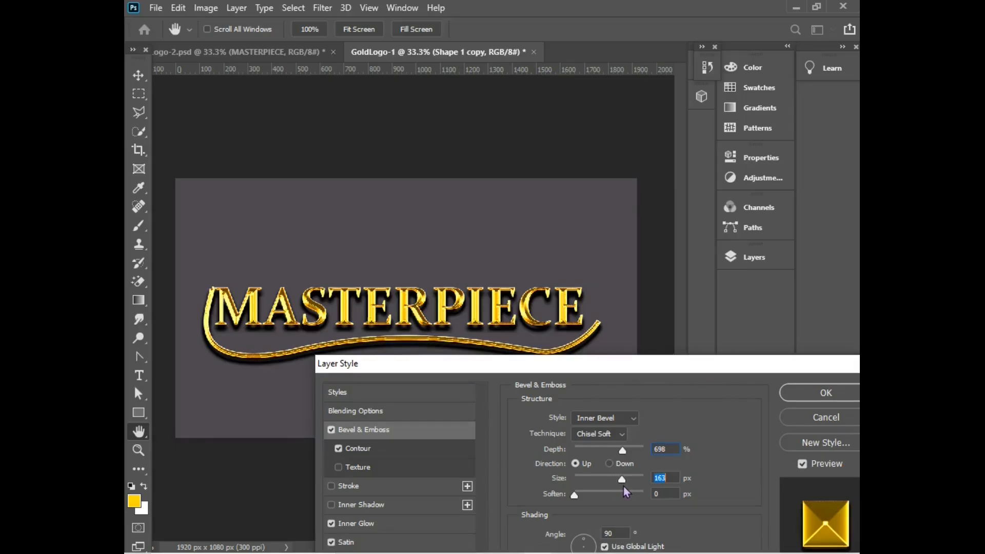
{"action": "mouse_move", "coordinate": [568, 368]}
{"action": "left_mouse_down"}
{"action": "mouse_move", "coordinate": [788, 333]}
{"action": "mouse_move", "coordinate": [657, 107]}
{"action": "mouse_move", "coordinate": [624, 173]}
{"action": "mouse_move", "coordinate": [601, 352]}
{"action": "mouse_move", "coordinate": [572, 389]}
{"action": "left_mouse_up"}
{"action": "left_click", "coordinate": [689, 327]}
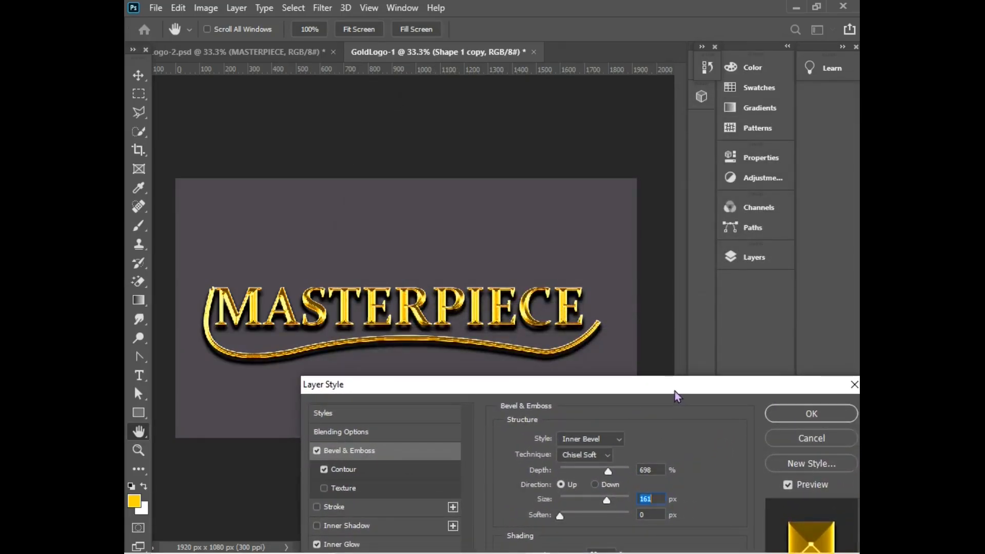
{"action": "left_click", "coordinate": [775, 413]}
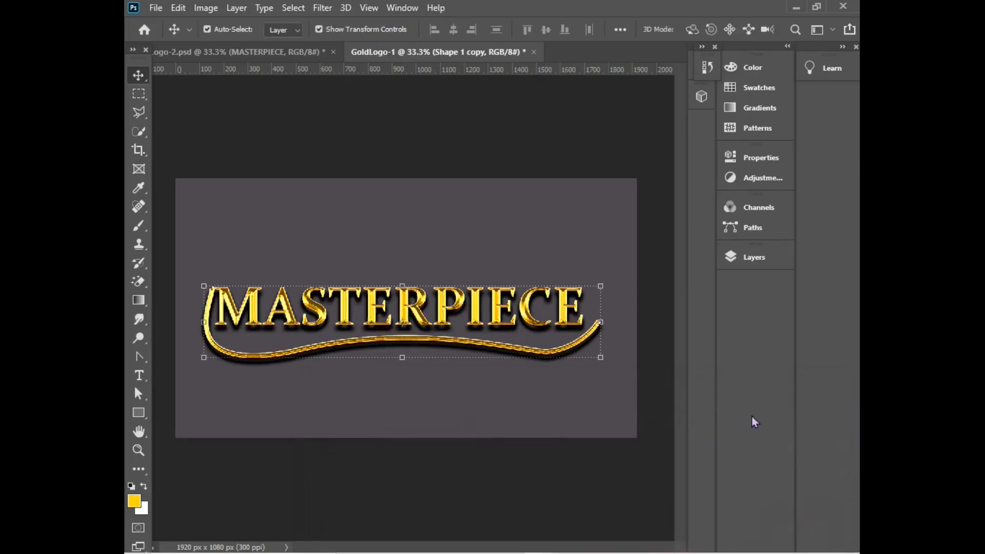
{"action": "left_click", "coordinate": [634, 151]}
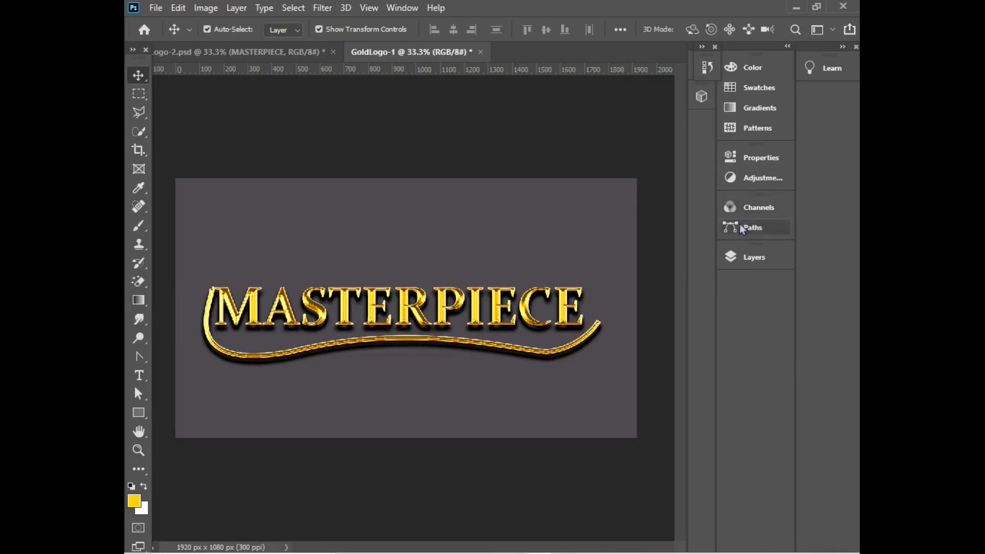
Ungroup Group 1 so its two MASTERPIECE text layers are released
{"action": "left_click", "coordinate": [533, 316]}
{"action": "left_click", "coordinate": [768, 256]}
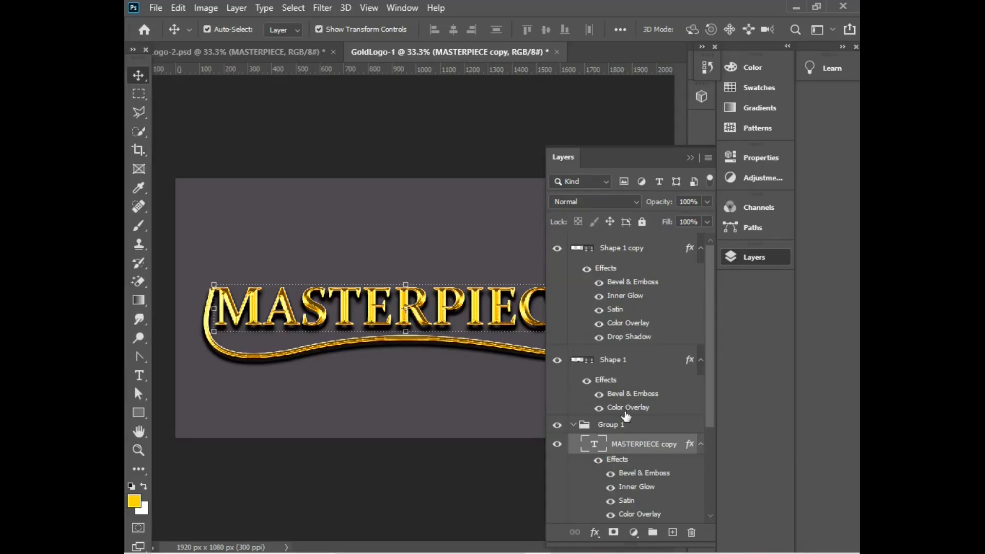
{"action": "scroll", "coordinate": [715, 354], "scroll_direction": "down", "scroll_amount": 3}
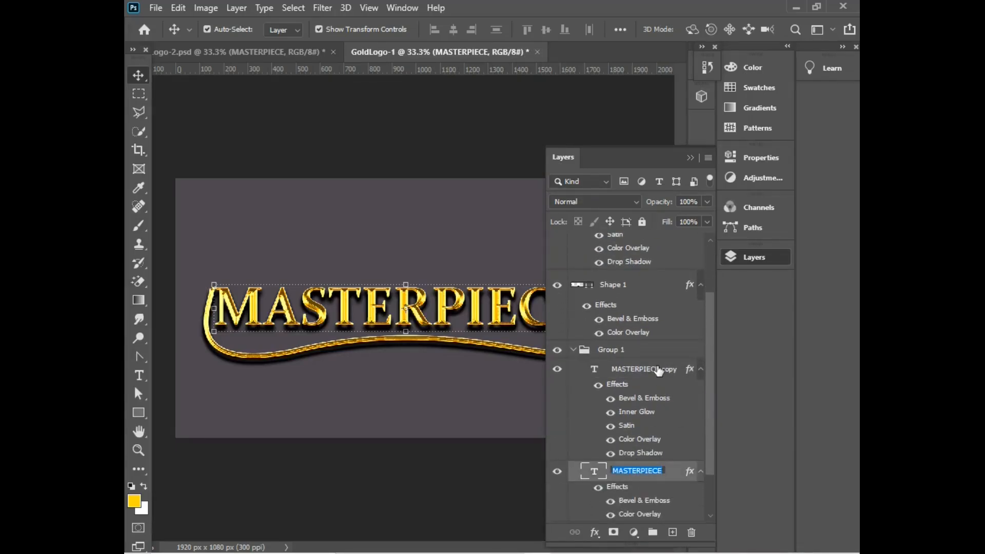
{"action": "left_click", "coordinate": [661, 279]}
{"action": "left_click", "coordinate": [673, 350], "text": "shift"}
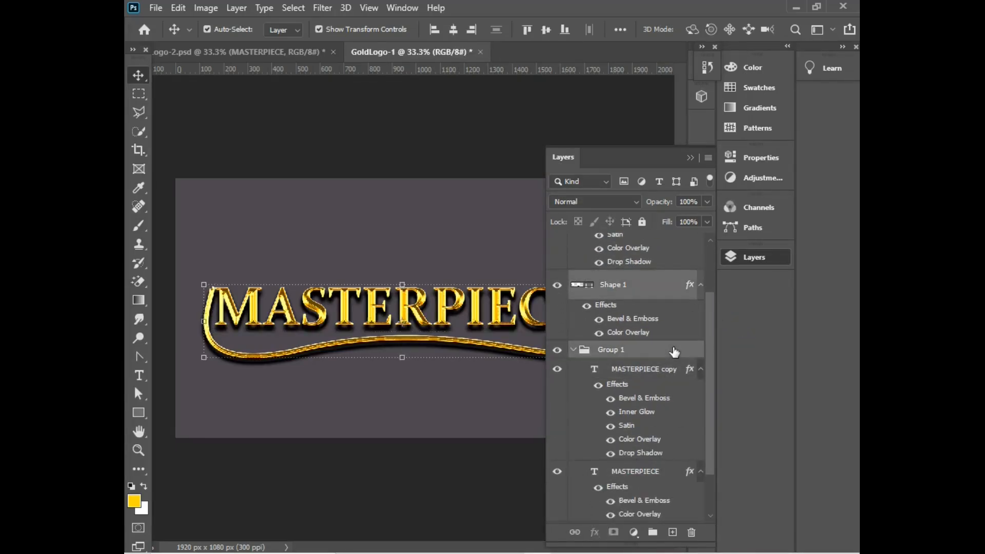
{"action": "left_click", "coordinate": [680, 349]}
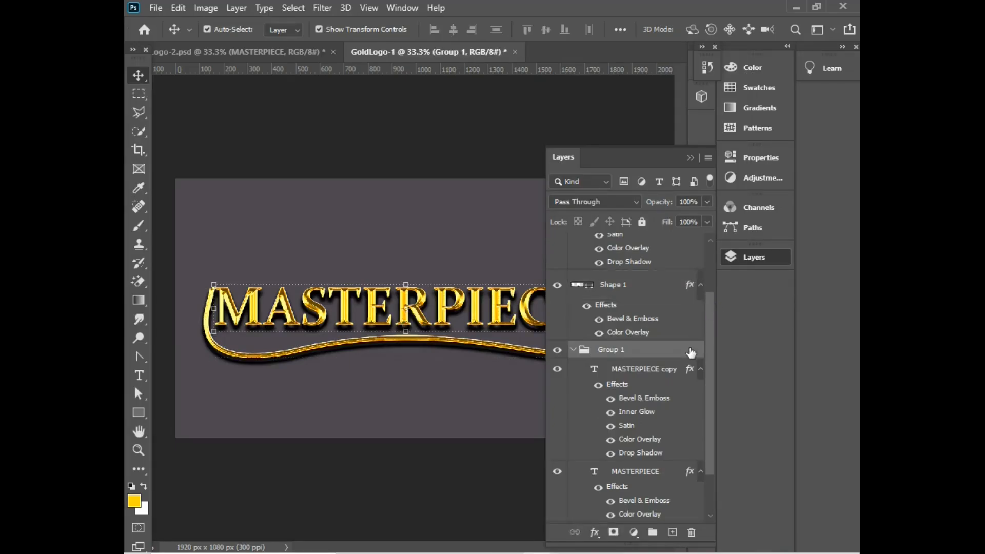
{"action": "right_click", "coordinate": [688, 349]}
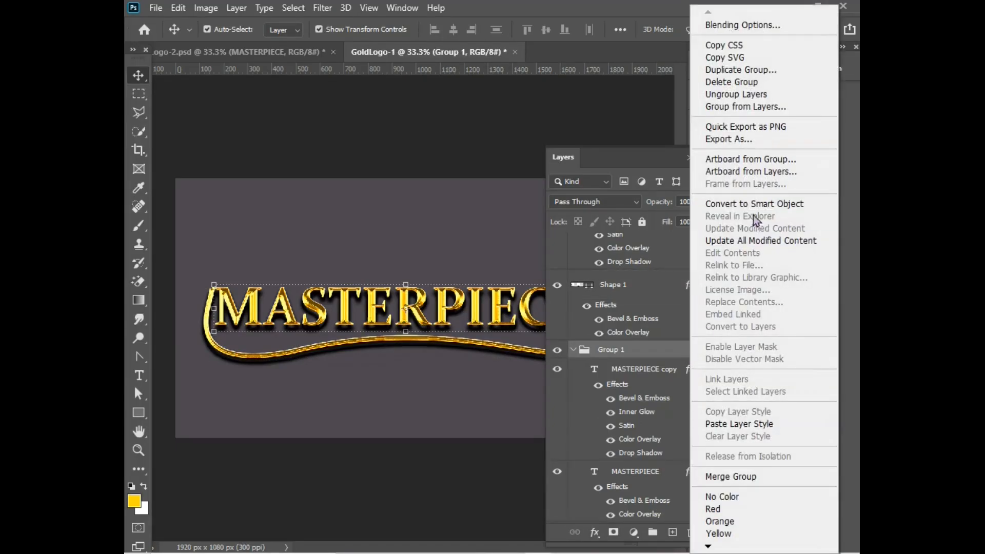
{"action": "left_click", "coordinate": [736, 94]}
Group the Shape 1 copy, Shape 1, MASTERPIECE copy and MASTERPIECE layers together
{"action": "left_click", "coordinate": [650, 281]}
{"action": "left_click_drag", "start_coordinate": [712, 306], "coordinate": [709, 336]}
{"action": "left_click", "coordinate": [640, 241]}
{"action": "left_click", "coordinate": [657, 413], "text": "shift"}
{"action": "double_click", "coordinate": [657, 414]}
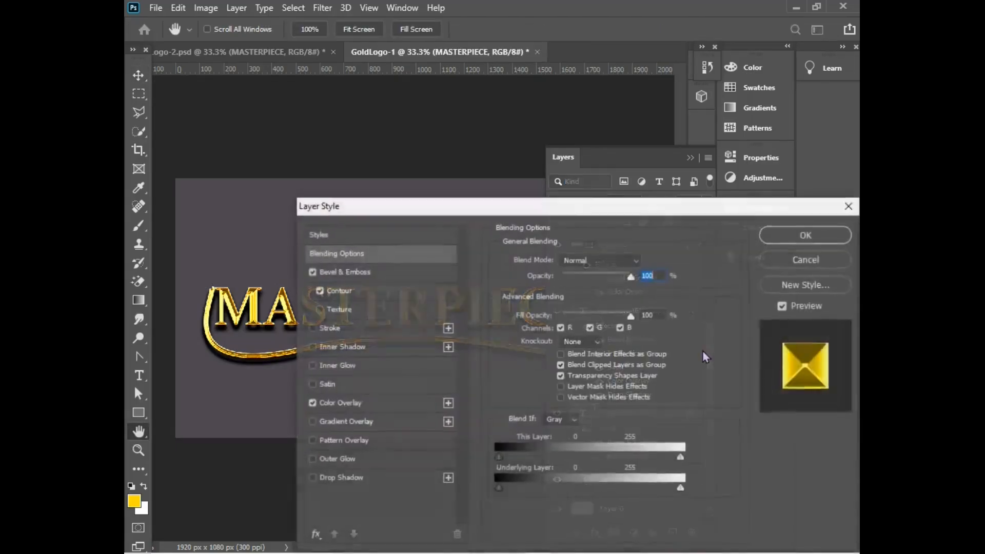
{"action": "left_click", "coordinate": [818, 259]}
{"action": "scroll", "coordinate": [713, 289], "scroll_direction": "up", "scroll_amount": 3}
{"action": "left_click_drag", "start_coordinate": [713, 290], "coordinate": [713, 250]}
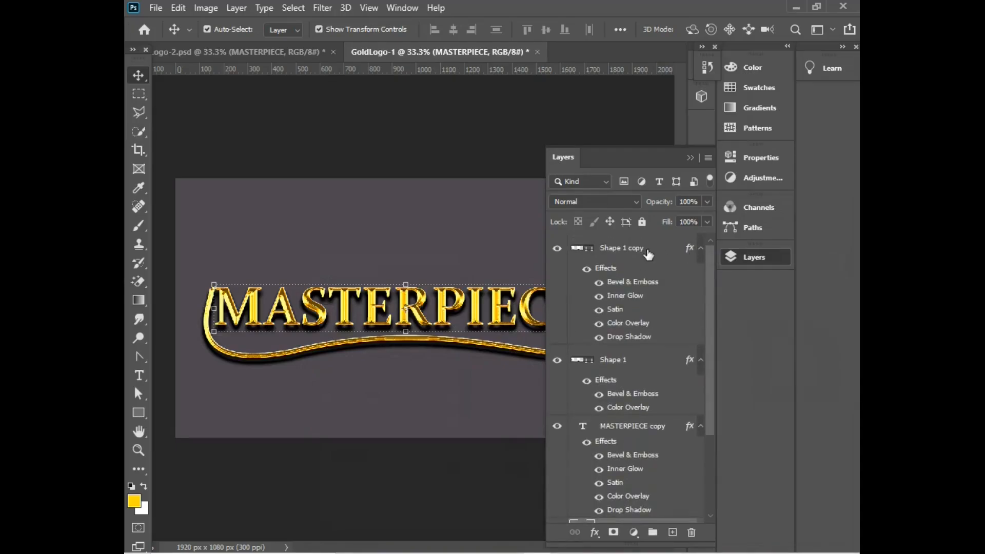
{"action": "left_click", "coordinate": [645, 249], "text": "shift"}
{"action": "left_click_drag", "start_coordinate": [710, 311], "coordinate": [712, 343]}
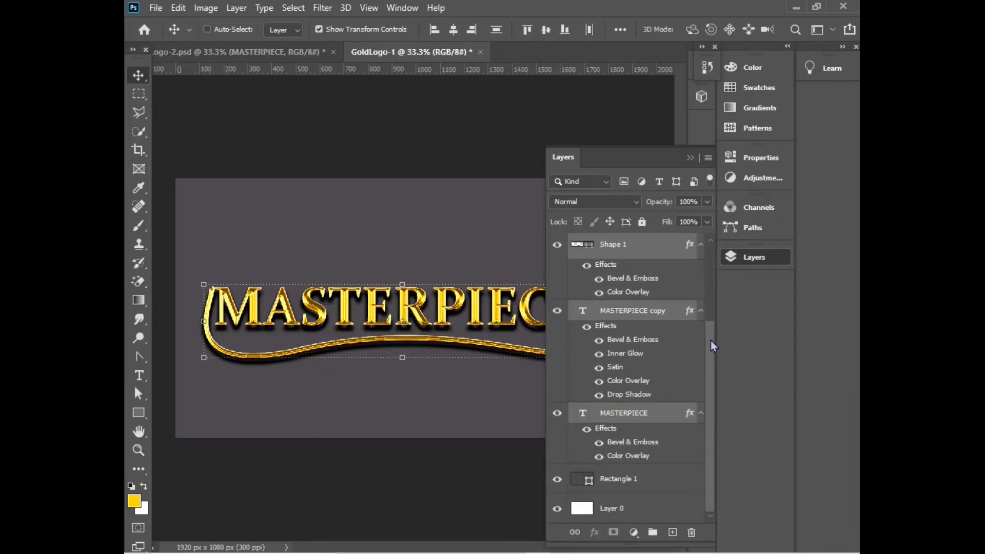
{"action": "key", "text": "ctrl+g"}
{"action": "left_click", "coordinate": [689, 157]}
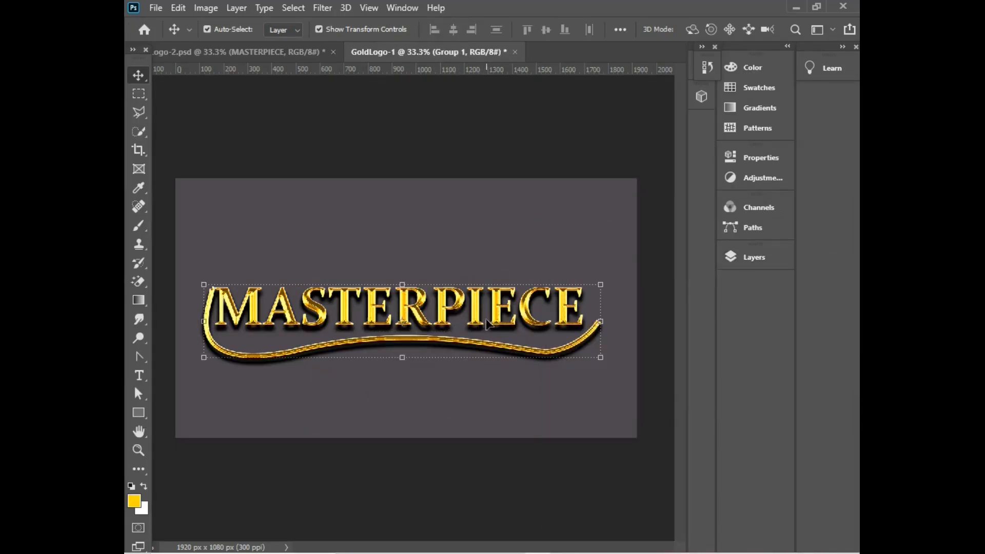
Collapse Group 1 and centre it horizontally and vertically on the canvas by aligning it with Layer 0
{"action": "left_click", "coordinate": [740, 258]}
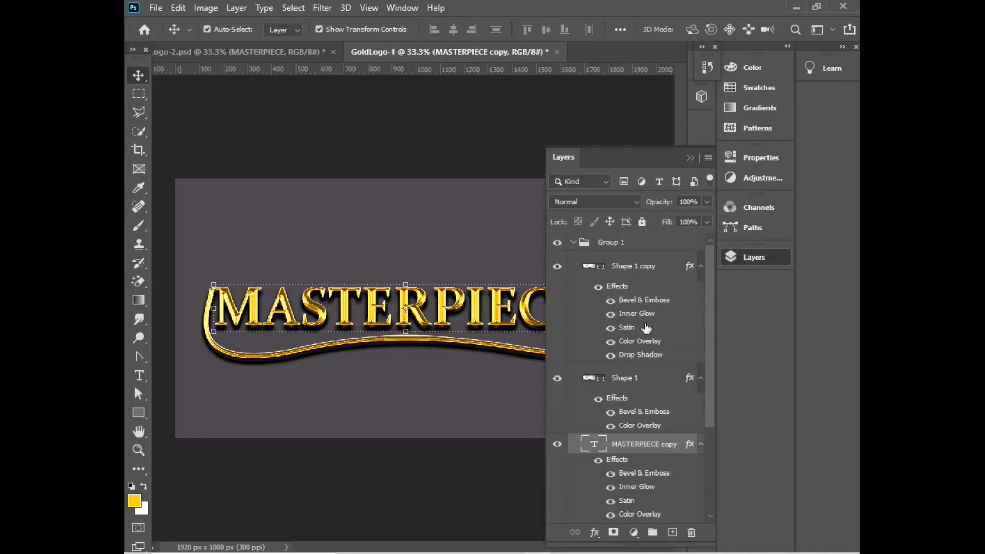
{"action": "left_click", "coordinate": [574, 242]}
{"action": "left_click", "coordinate": [655, 295]}
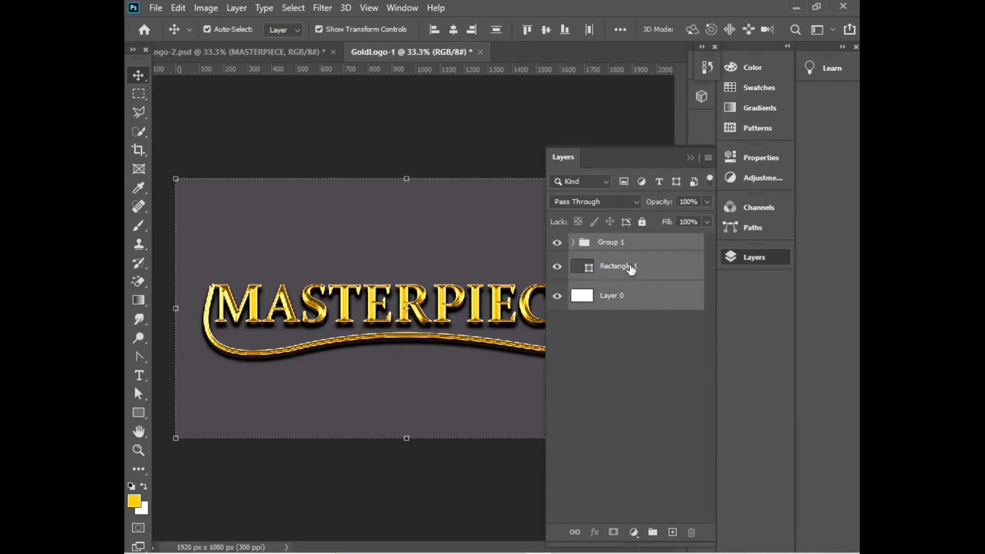
{"action": "left_click", "coordinate": [453, 29]}
{"action": "left_click", "coordinate": [545, 29]}
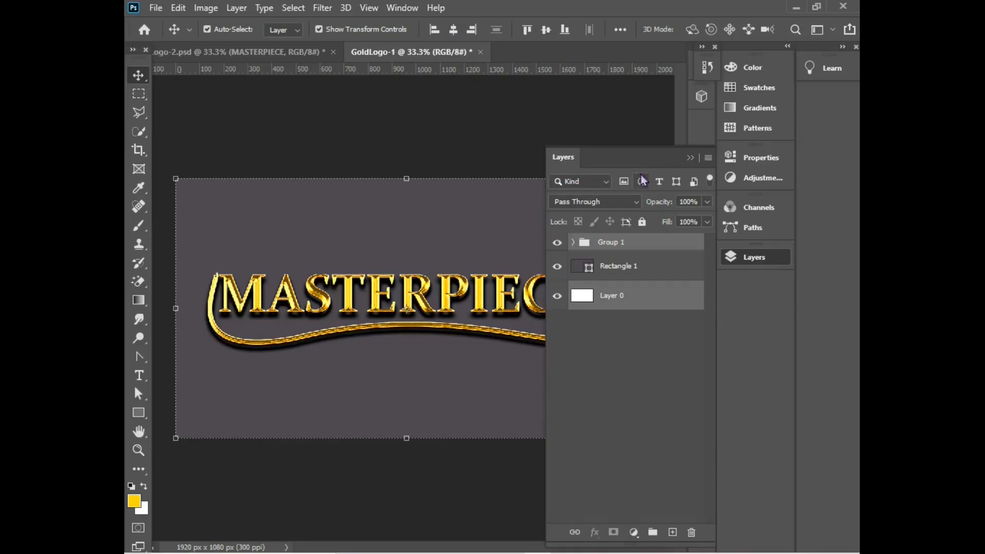
{"action": "left_click", "coordinate": [690, 158]}
{"action": "left_click", "coordinate": [661, 292]}
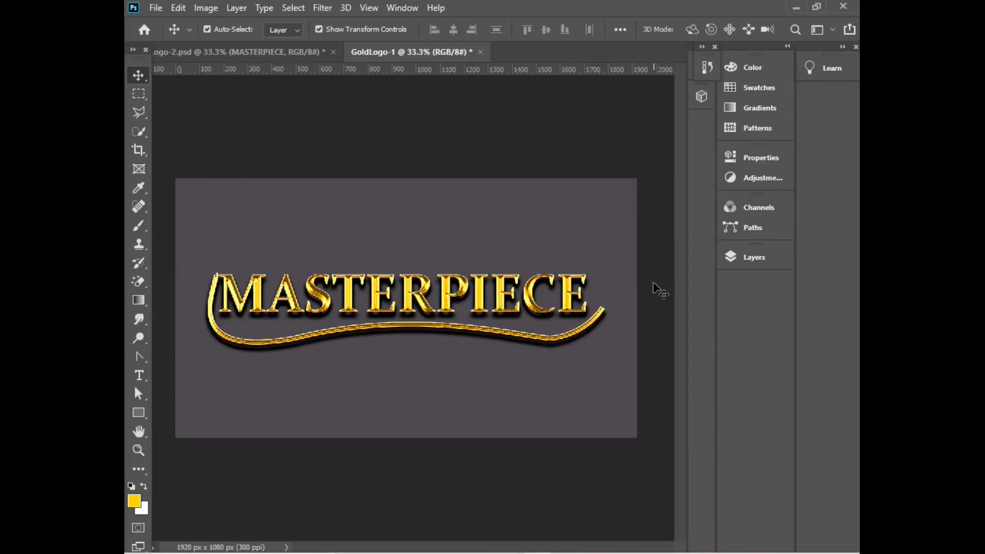